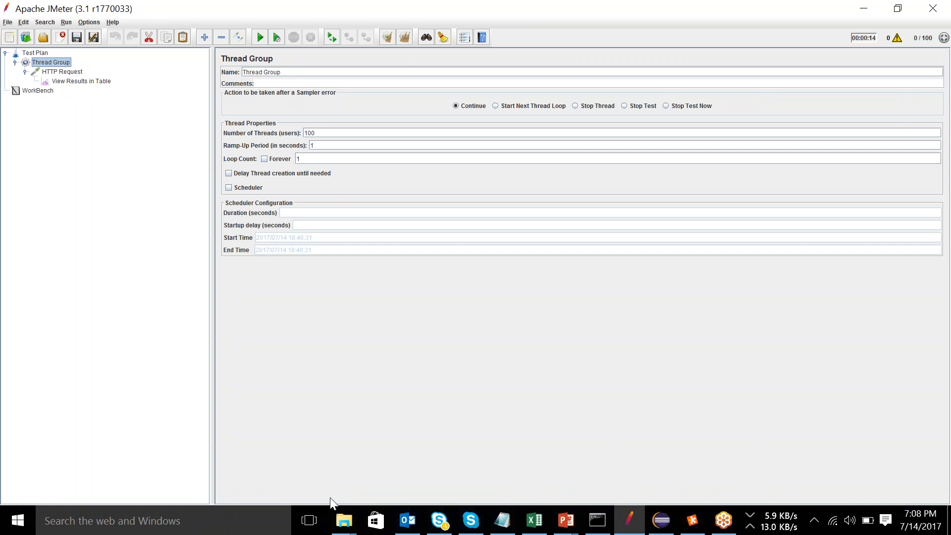
Step: Search the web for "yourkit java profiler" in Google Chrome and view the YourKit Java Profiler page's download options
click(188, 525)
text(google)
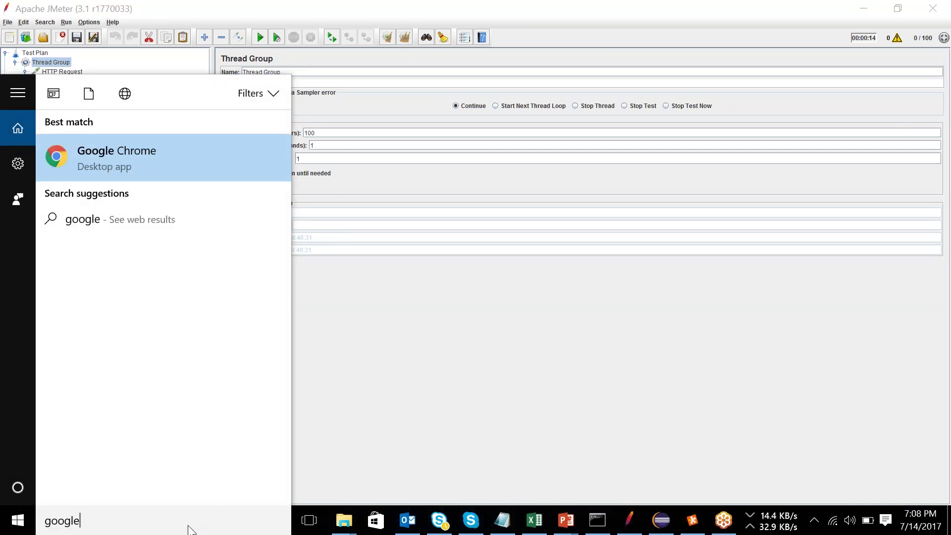
key(Return)
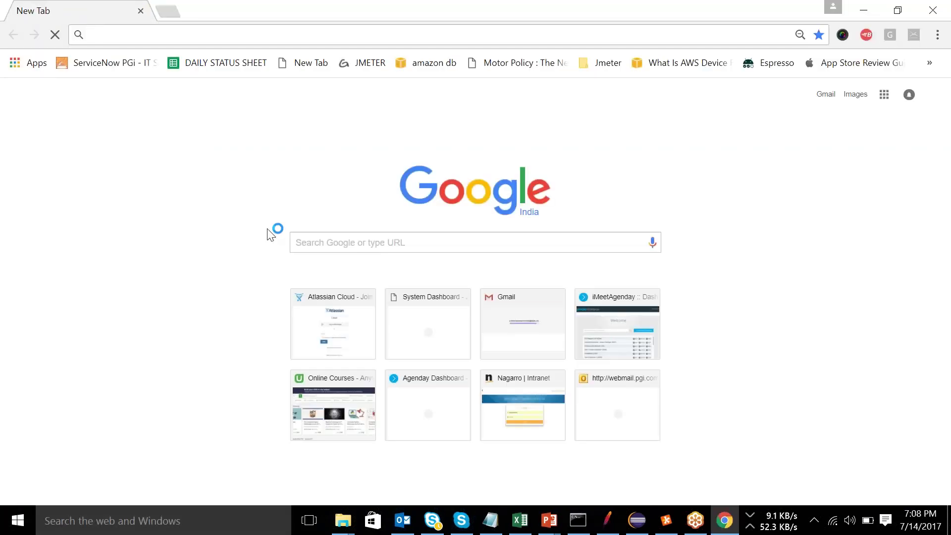
text(yourkit)
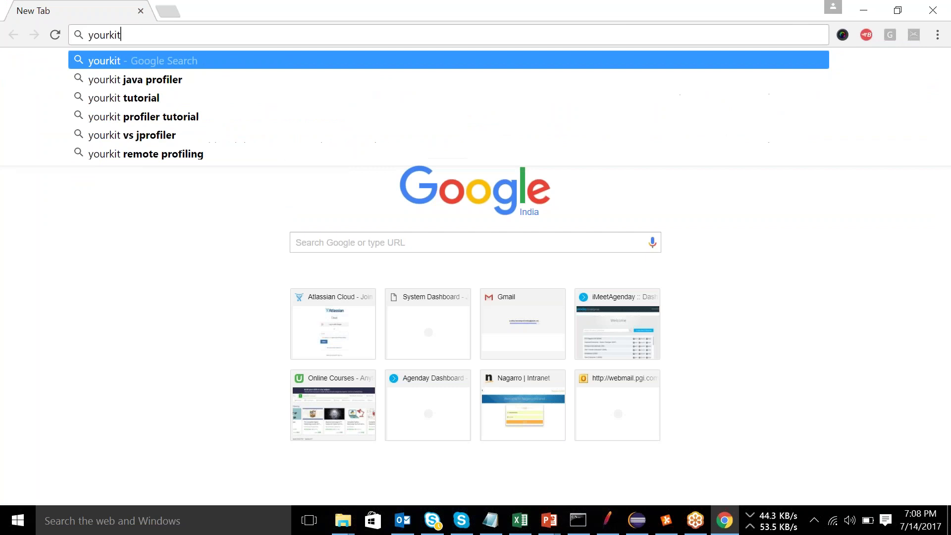
key(Down)
key(Return)
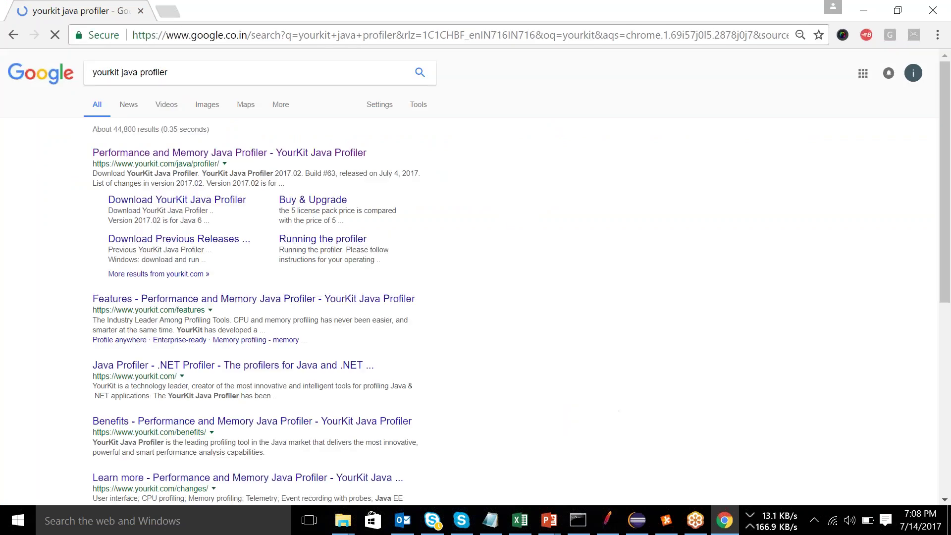
click(175, 154)
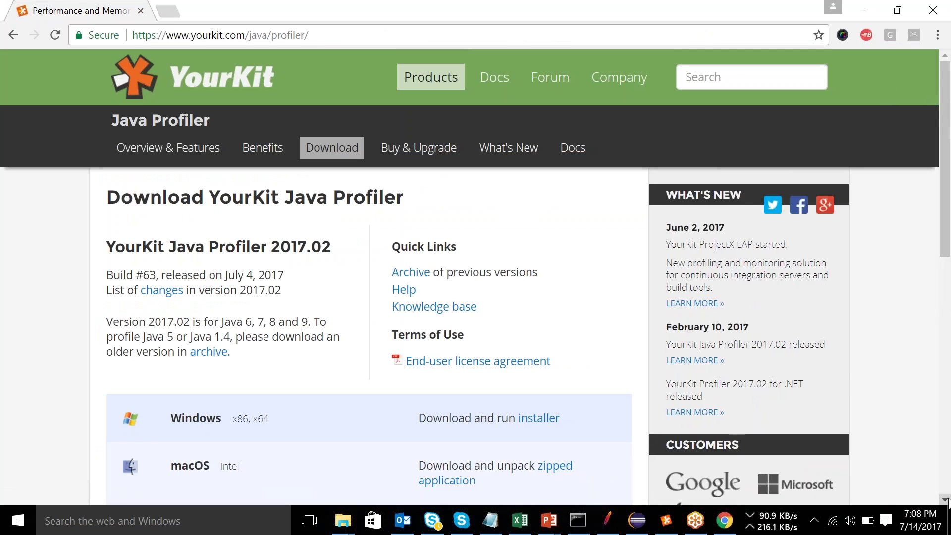
scroll(948, 501, down, 3)
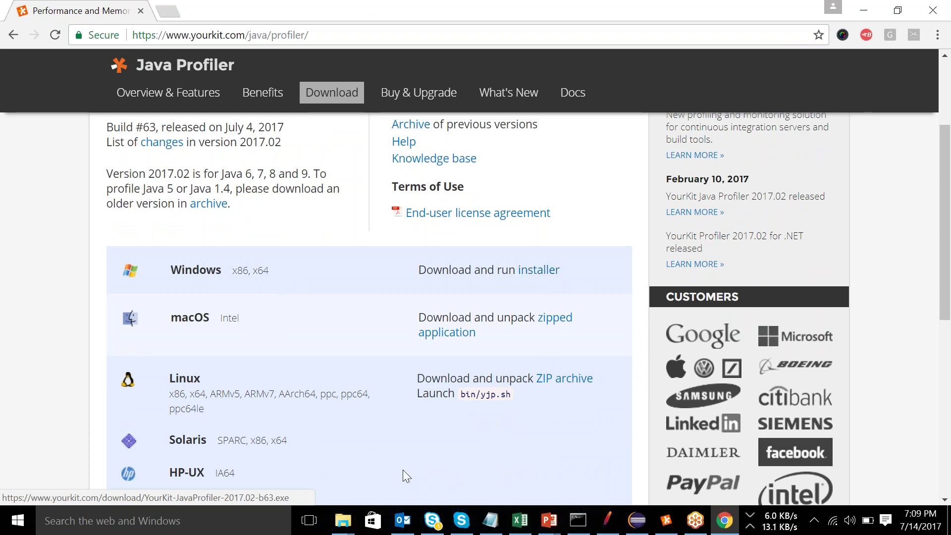
Step: Launch the profiler application from C:\Program Files\YourKit Java Profiler 2017.02-b63\bin in File Explorer
mouse_move(337, 525)
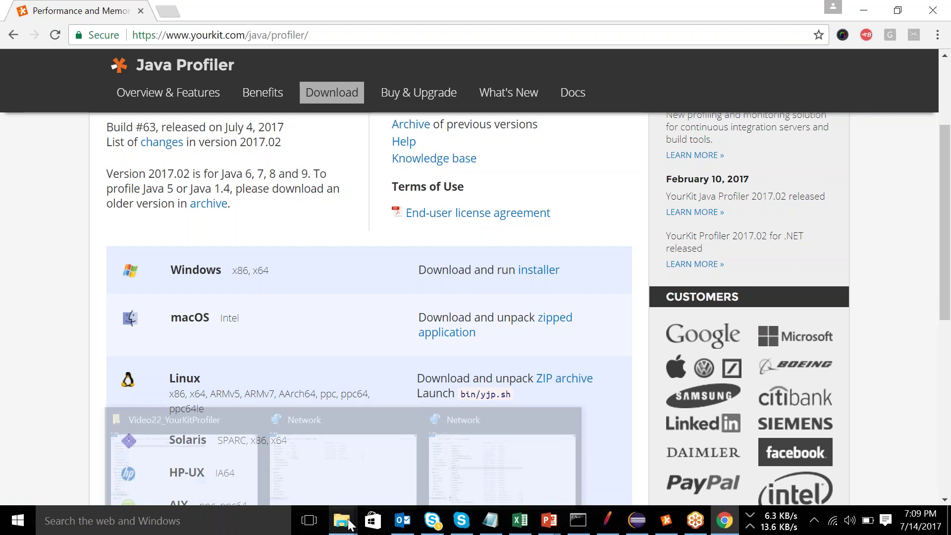
click(328, 476)
click(68, 416)
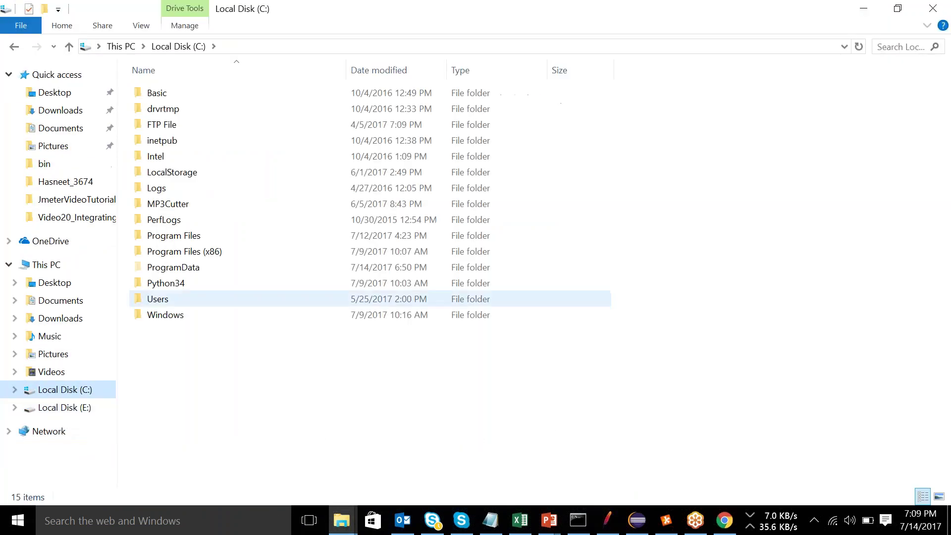
double_click(182, 237)
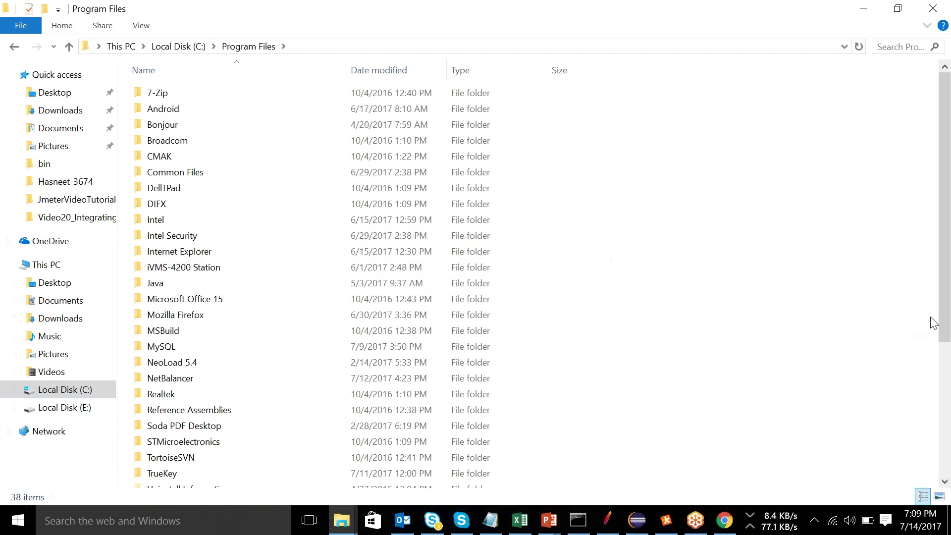
drag(946, 320, 949, 452)
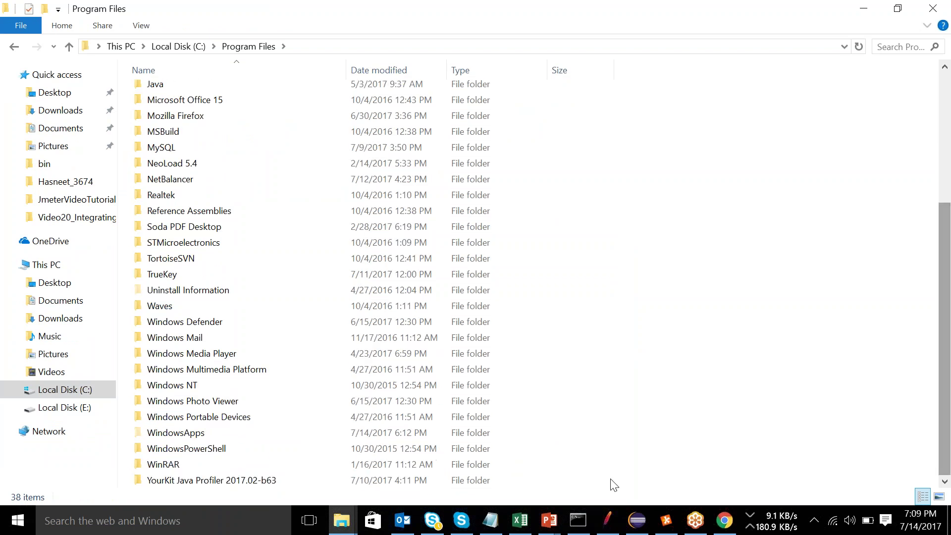
double_click(226, 482)
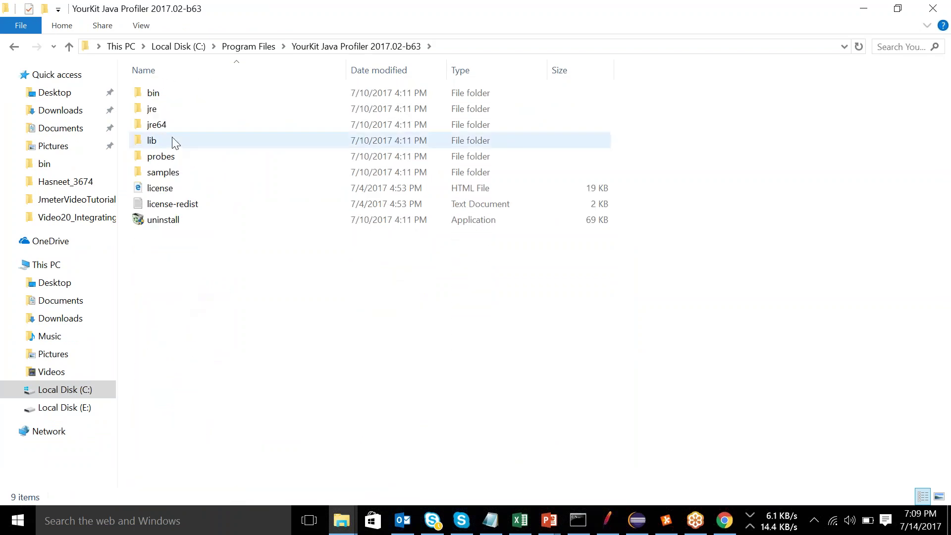
click(152, 94)
double_click(152, 94)
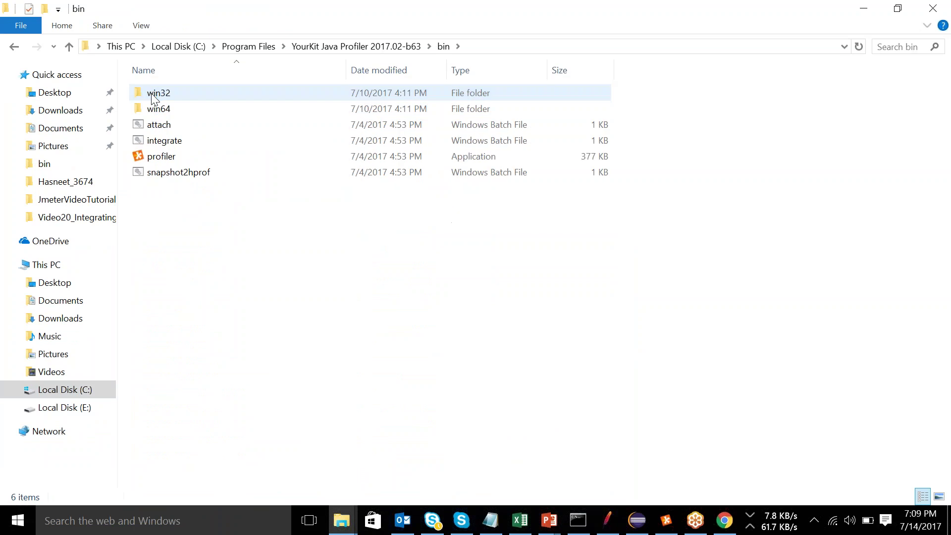
click(170, 157)
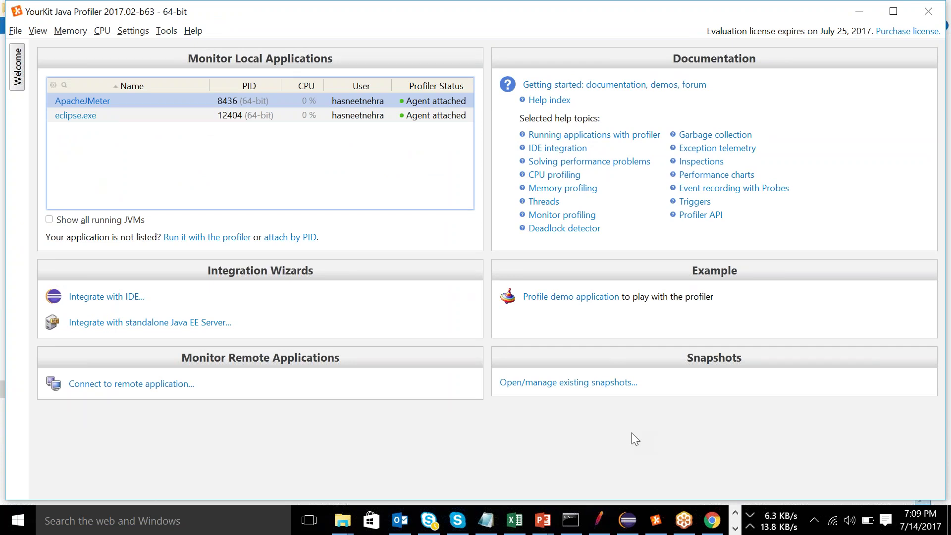
Step: Try to close the running Eclipse window
mouse_move(630, 525)
right_click(628, 520)
click(607, 492)
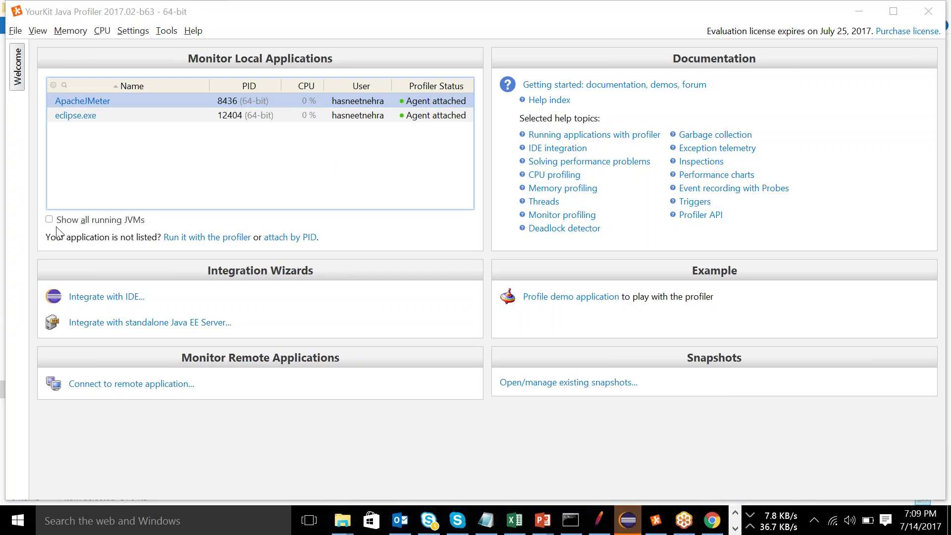
Step: Briefly show all running JVMs among the local applications, and restore the shorter list
click(49, 219)
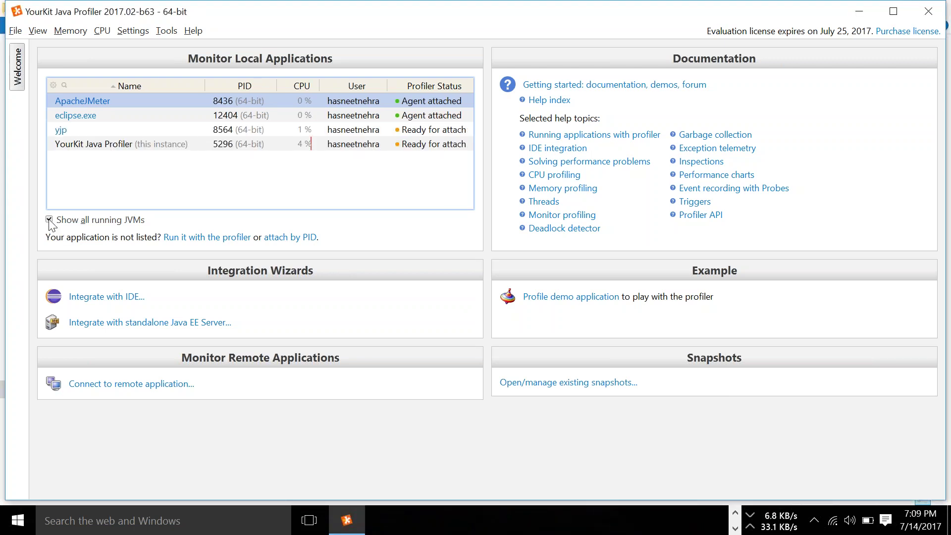
click(49, 220)
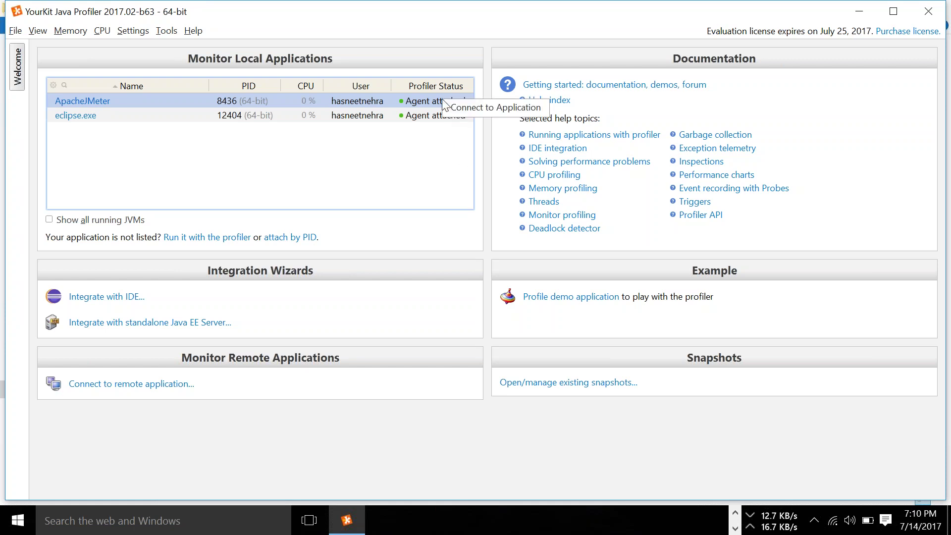
Step: Connect to the ApacheJMeter application and inspect its CPU telemetry and performance charts
click(462, 109)
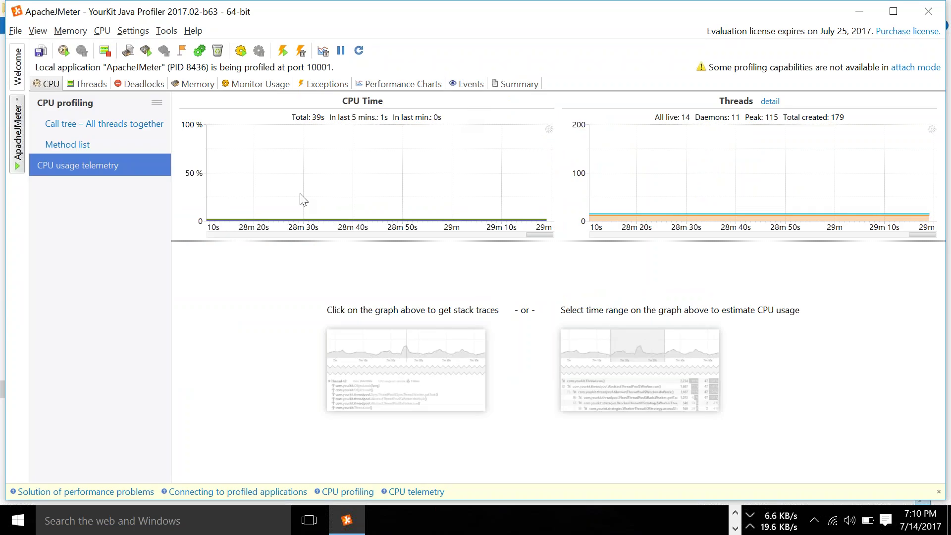
mouse_move(271, 220)
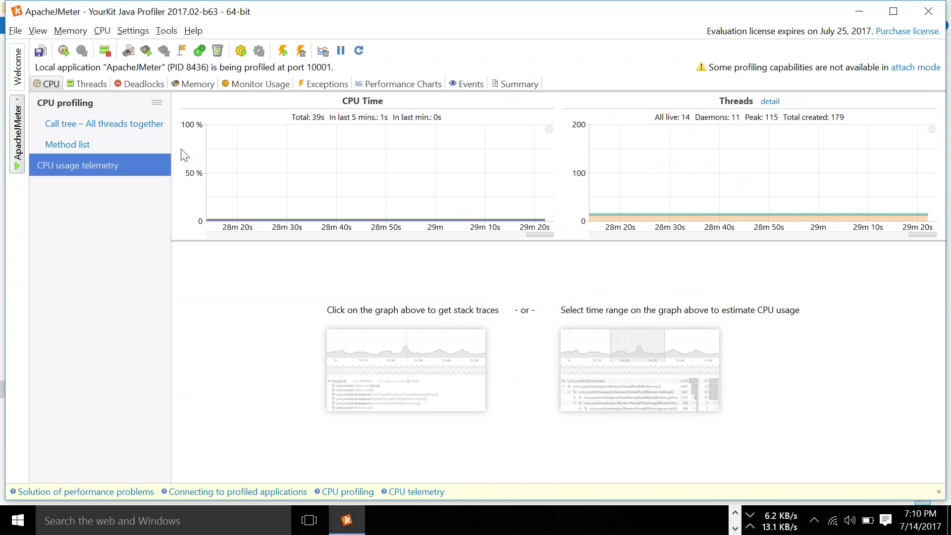
click(403, 85)
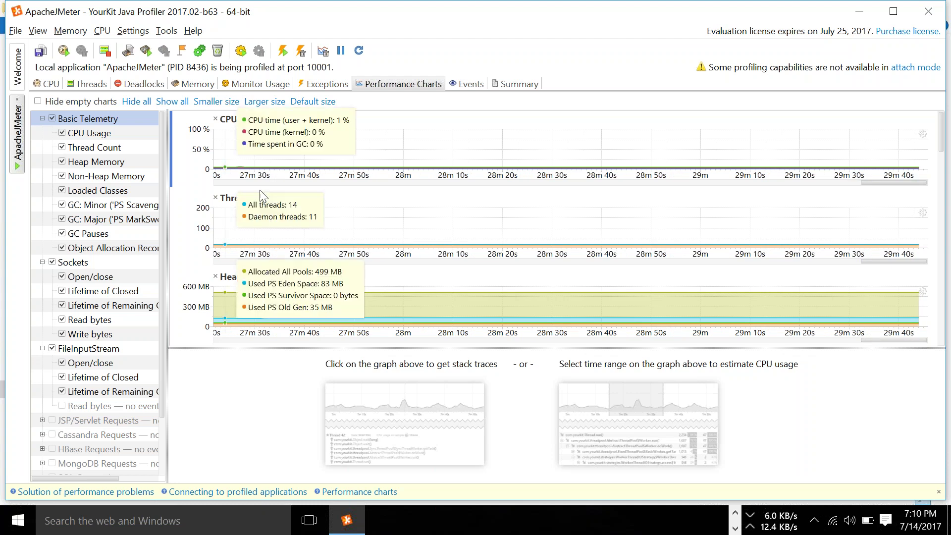
mouse_move(312, 287)
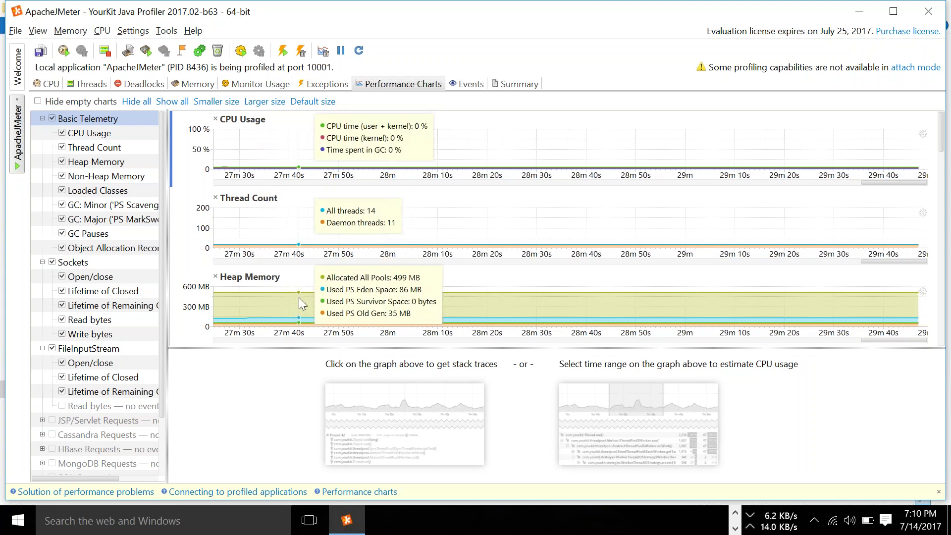
Step: End the eclipse task in Task Manager and close Task Manager
click(736, 516)
right_click(676, 529)
click(713, 454)
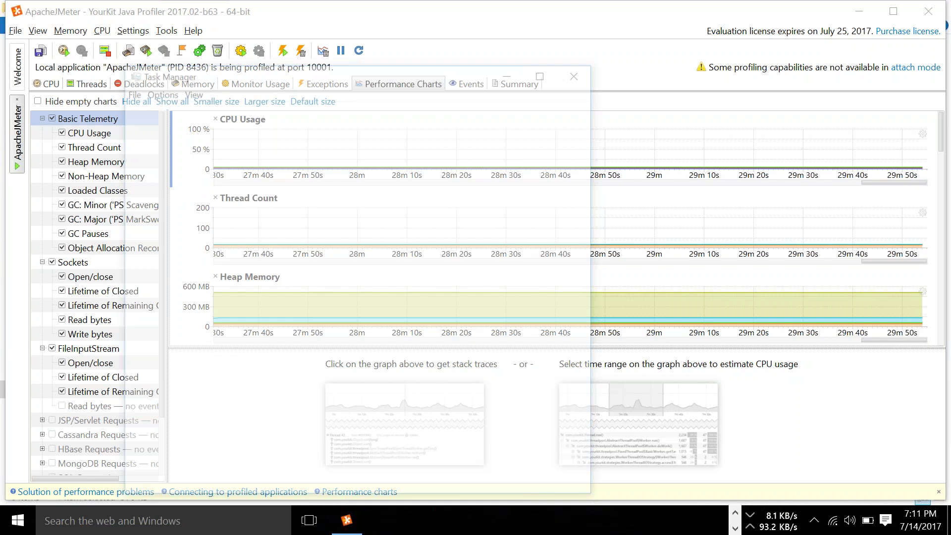
click(276, 200)
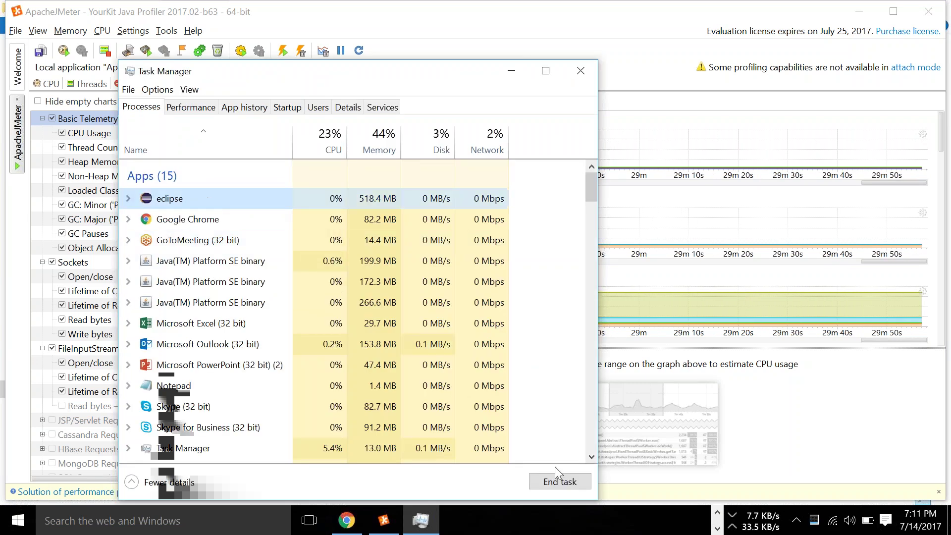
click(559, 481)
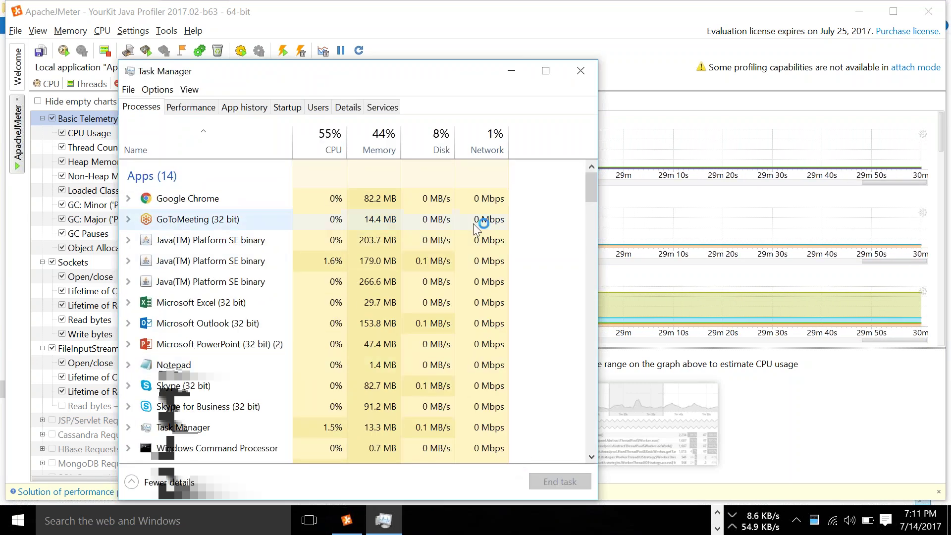
click(580, 75)
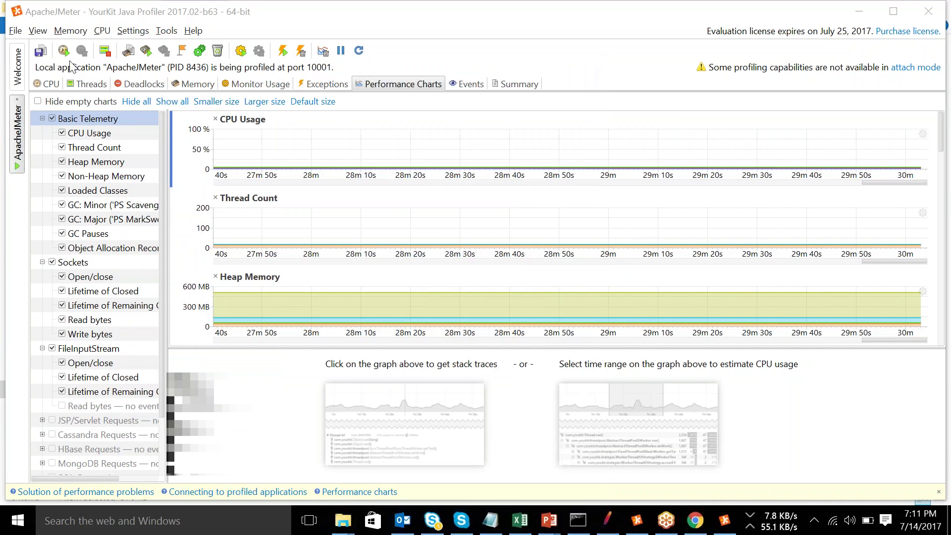
Step: Return from the ApacheJMeter session to the welcome page and check the list of all running JVMs, restoring the filter
click(16, 30)
click(36, 47)
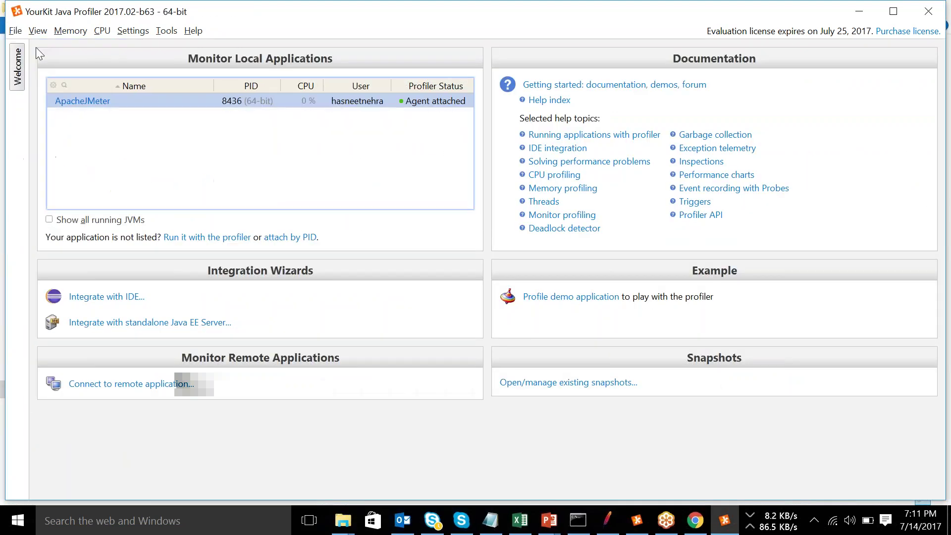
click(52, 219)
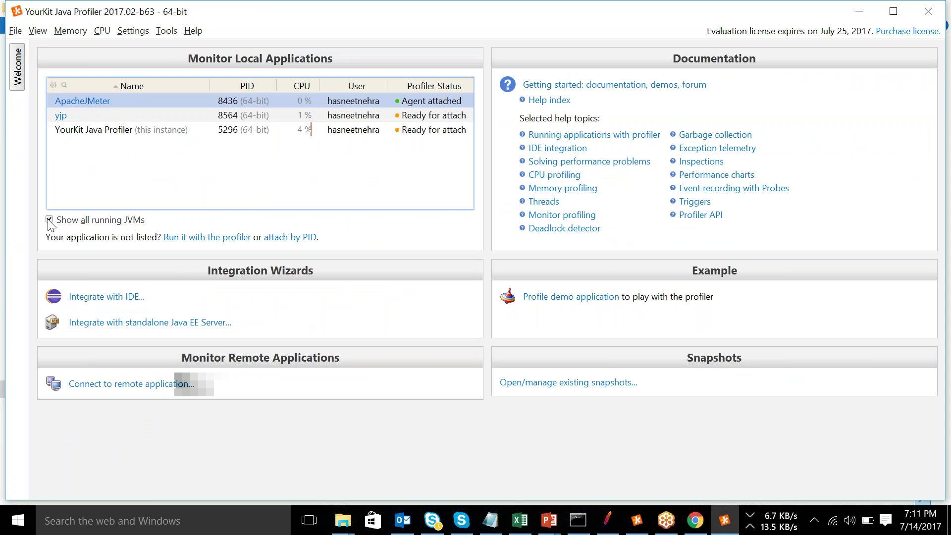
click(49, 219)
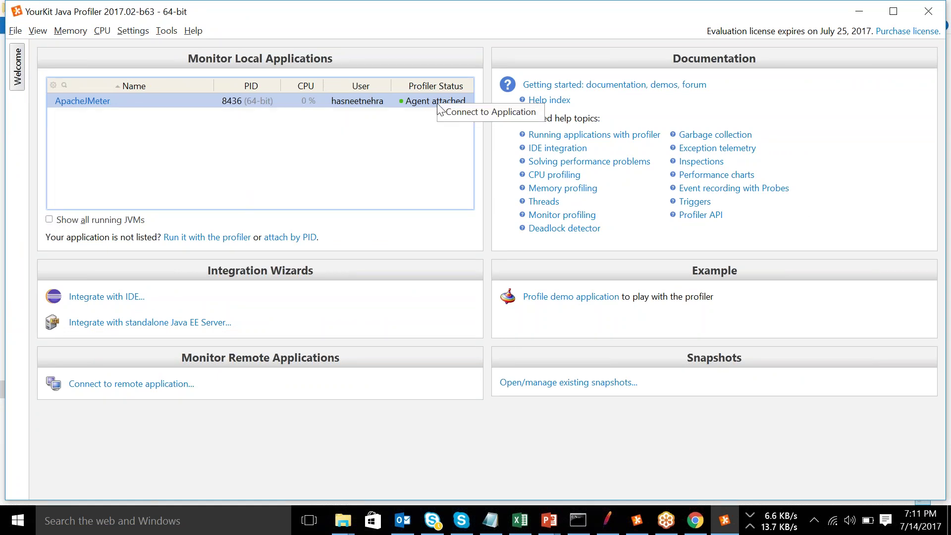
Step: Connect to the ApacheJMeter application again and open its performance charts
click(460, 111)
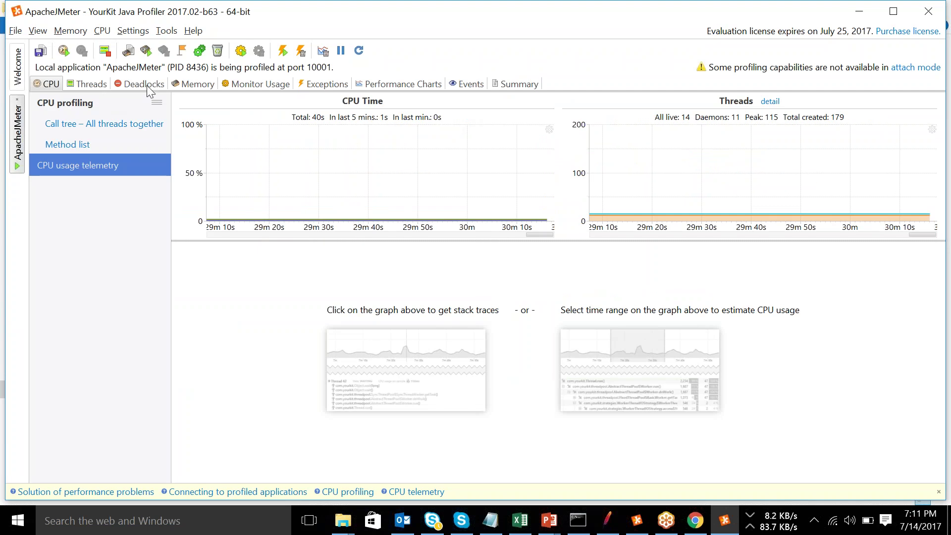
click(403, 85)
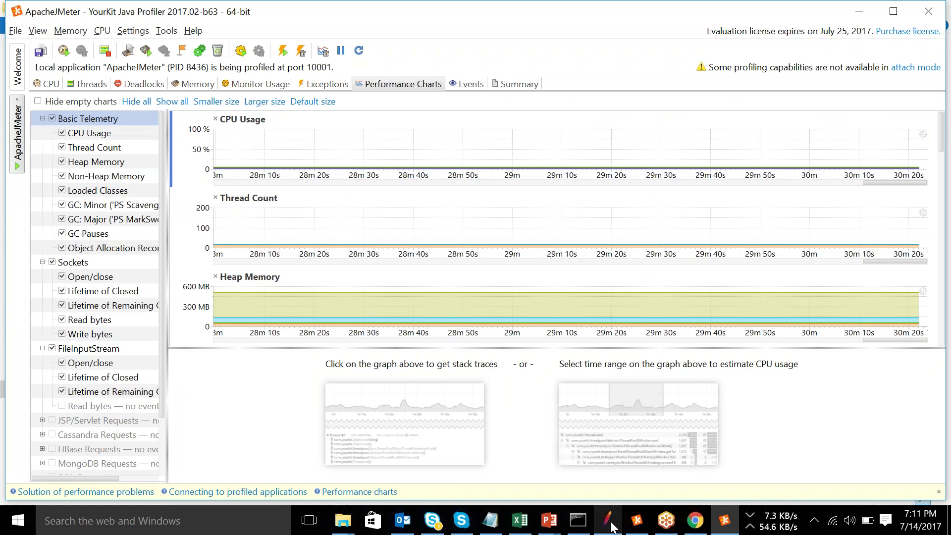
Step: Switch to Apache JMeter and run the 100-thread test plan without saving it
mouse_move(608, 526)
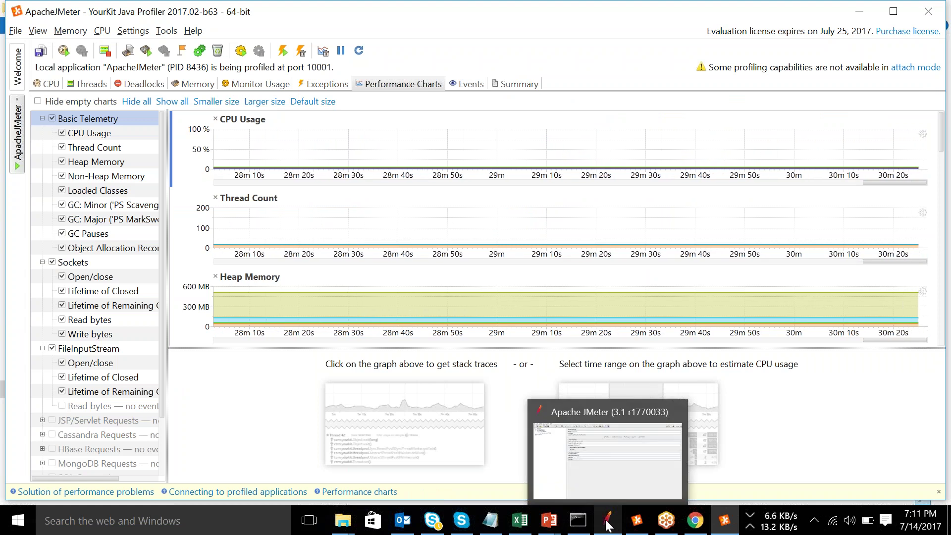
click(608, 525)
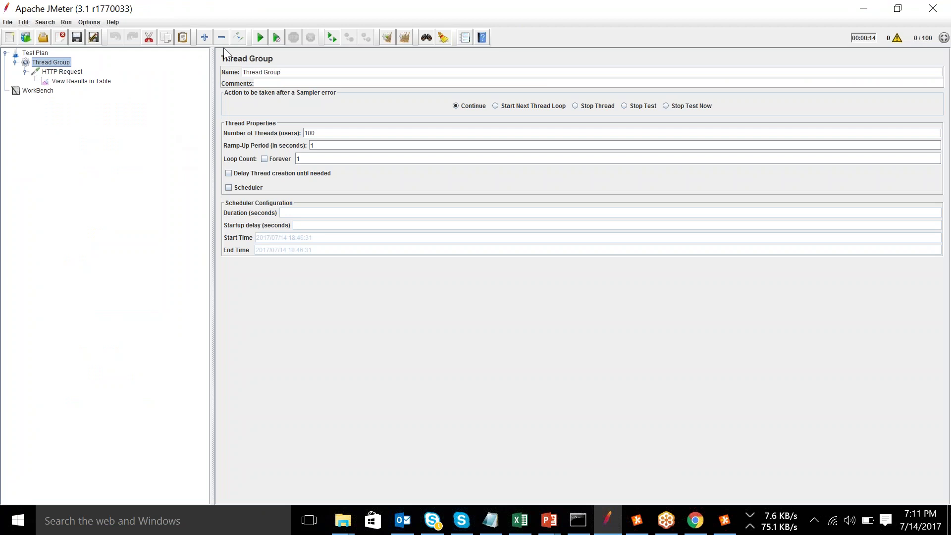
click(261, 35)
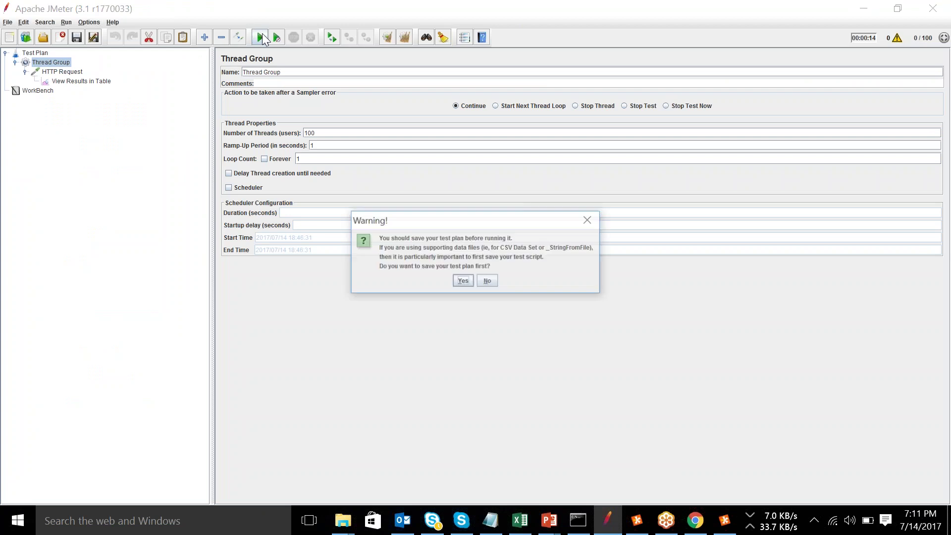
click(487, 281)
Step: Switch back to YourKit Java Profiler and examine the CPU usage, thread count and heap memory charts for the test run
click(725, 521)
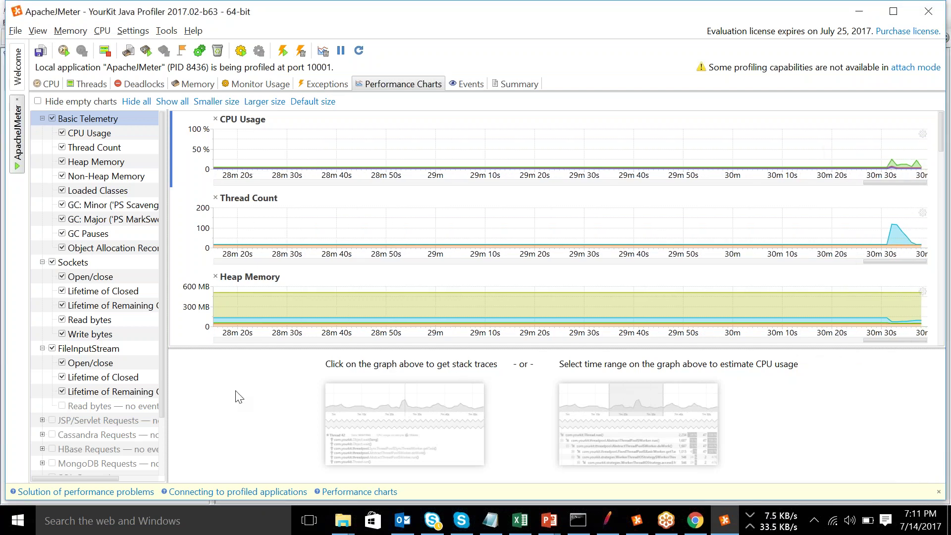
click(916, 48)
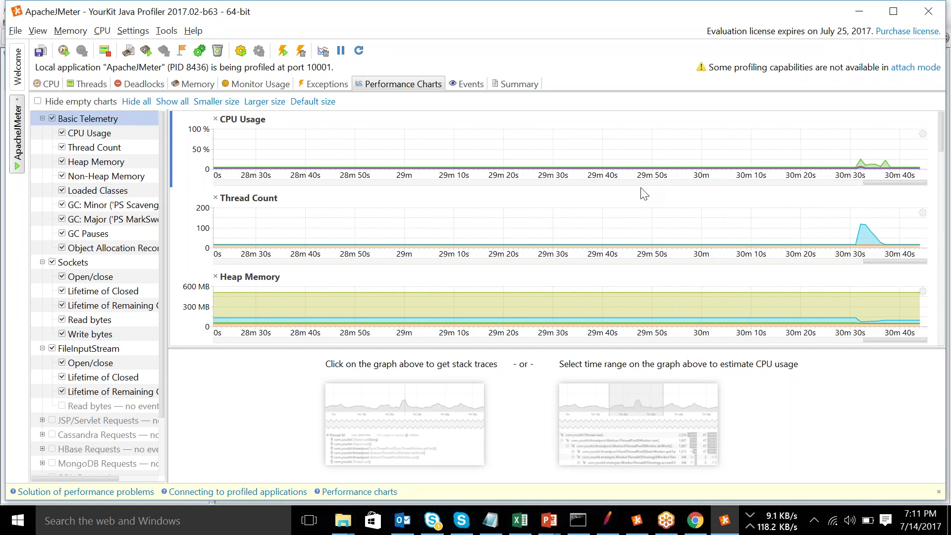
mouse_move(516, 213)
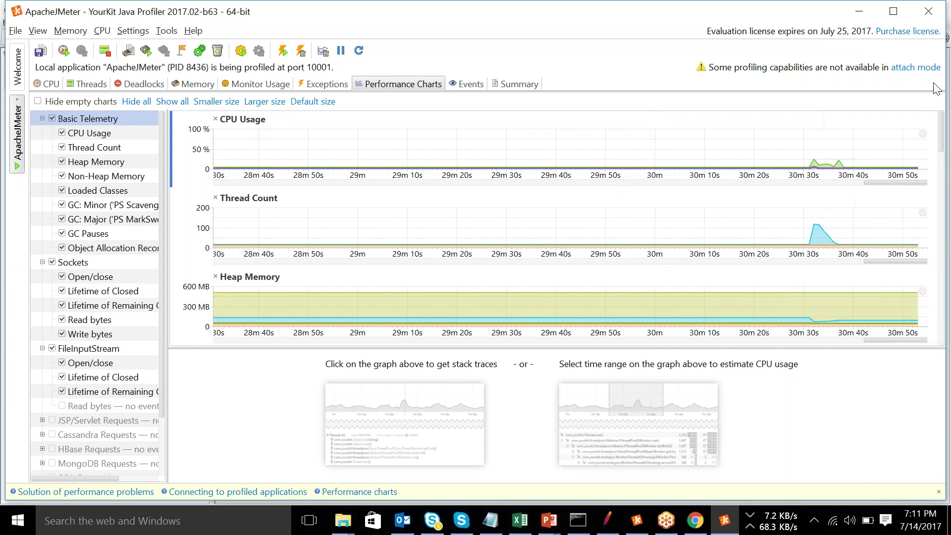
Step: Maximize the profiler window and inspect the CPU, thread and heap values around the load test's peak
click(897, 17)
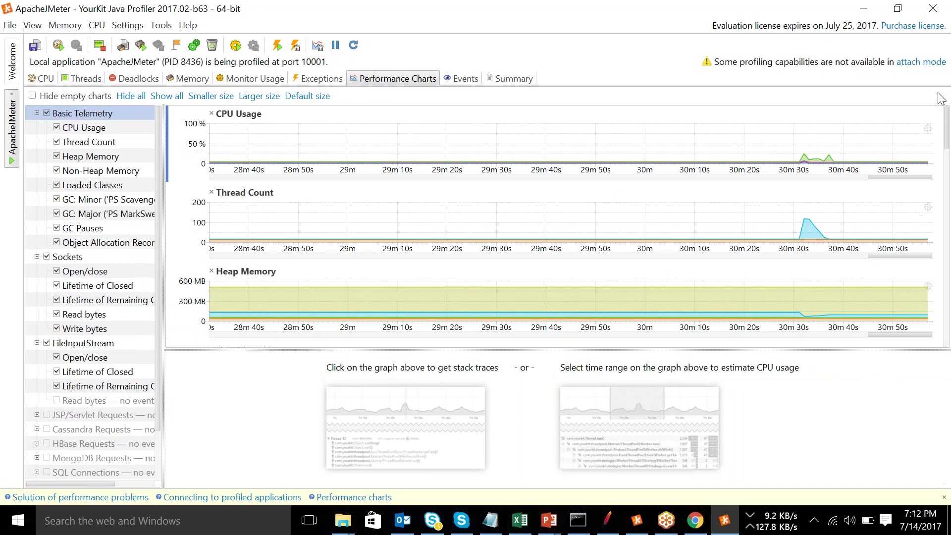
mouse_move(815, 161)
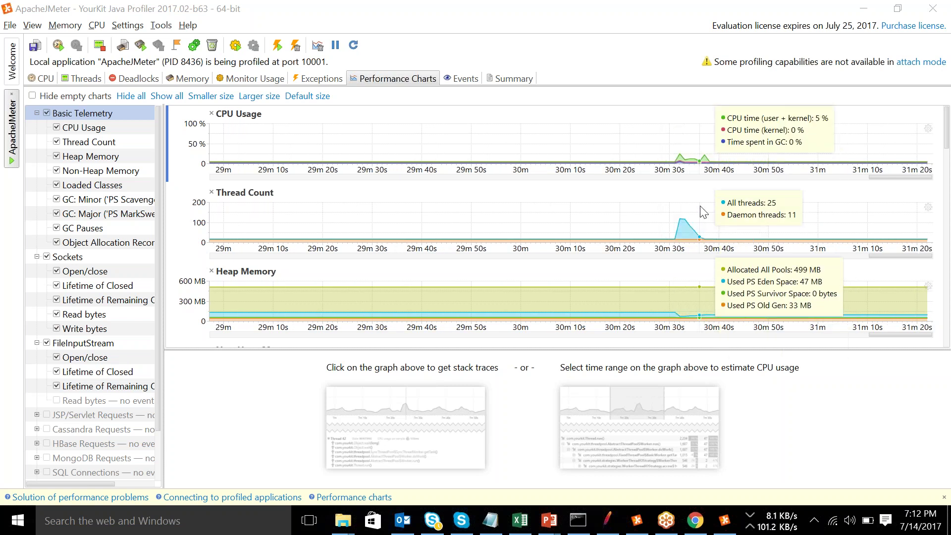
Step: Switch to Apache JMeter, open the View Results in Table listener and clear all previous test results
click(607, 521)
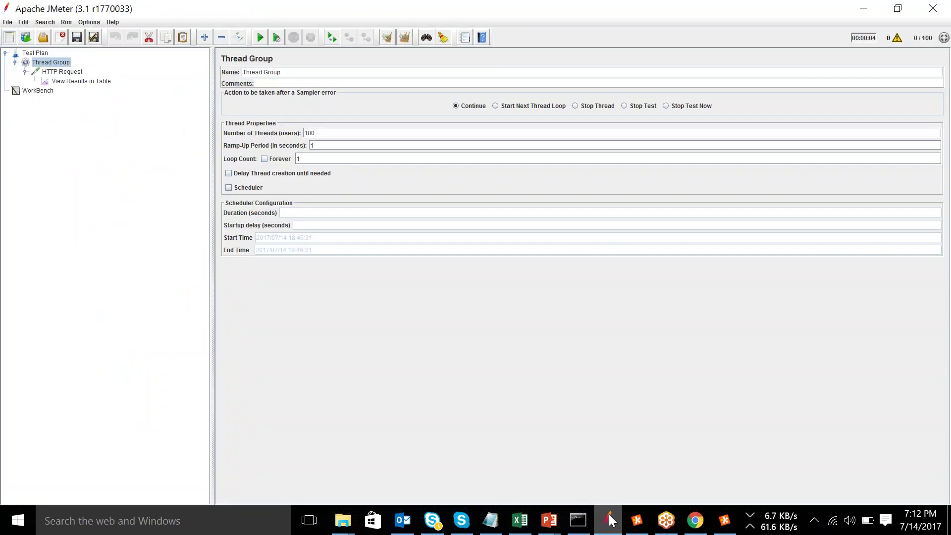
click(65, 74)
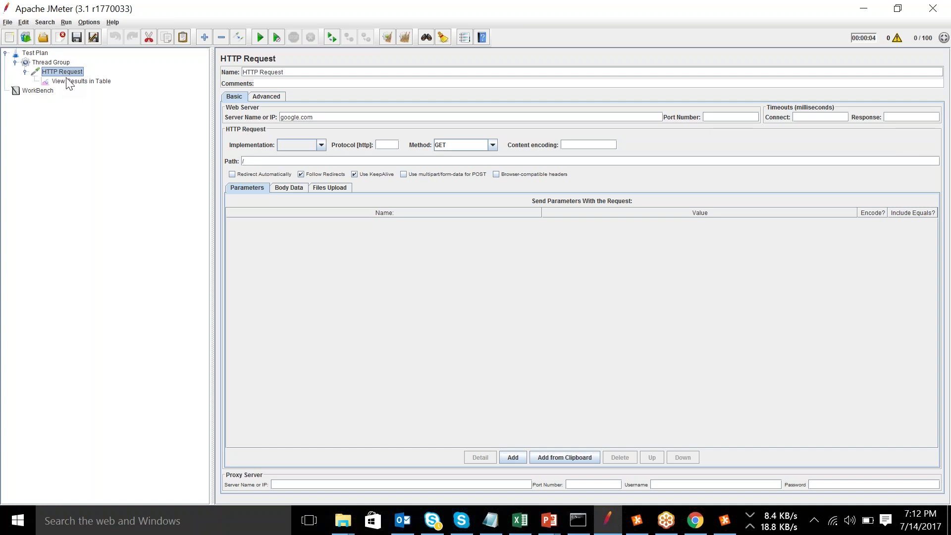
click(80, 81)
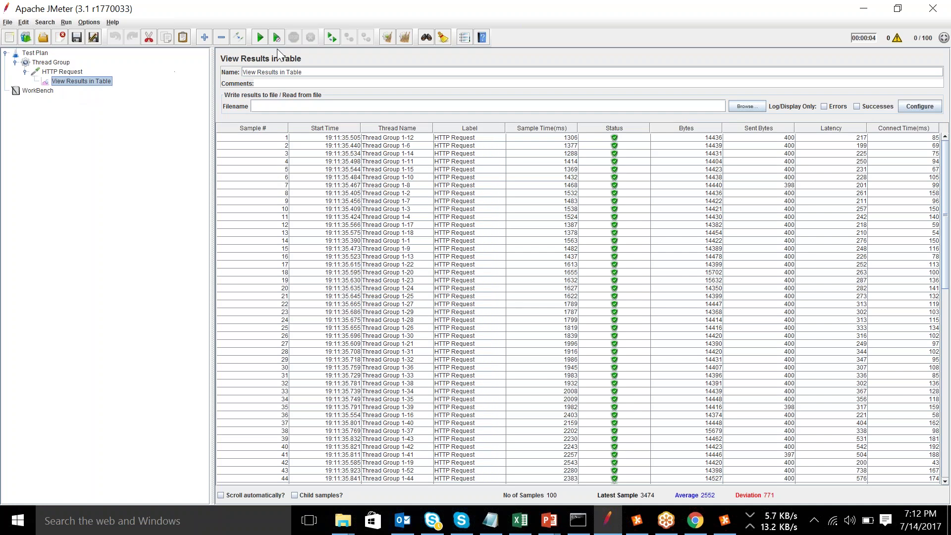
click(402, 38)
Step: Set the Thread Group's number of threads (users) to 150
click(75, 72)
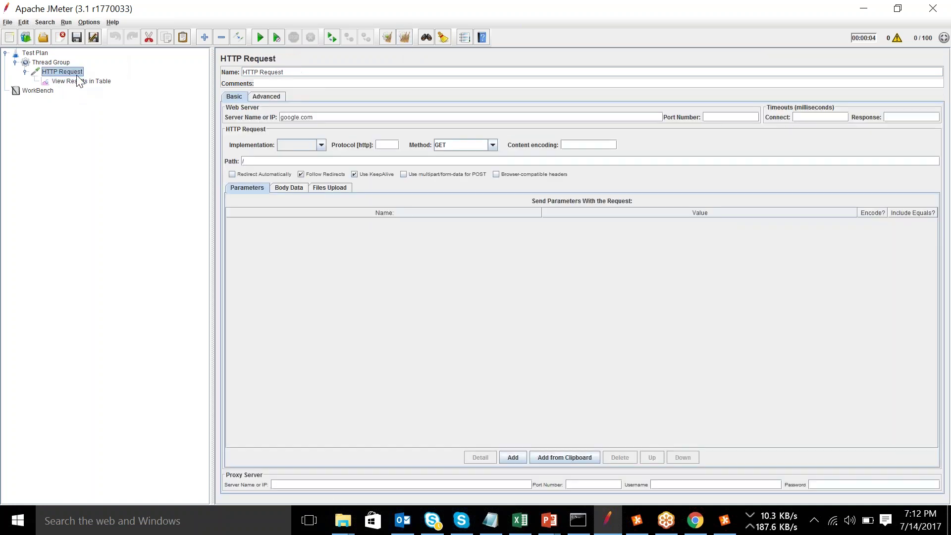
click(60, 63)
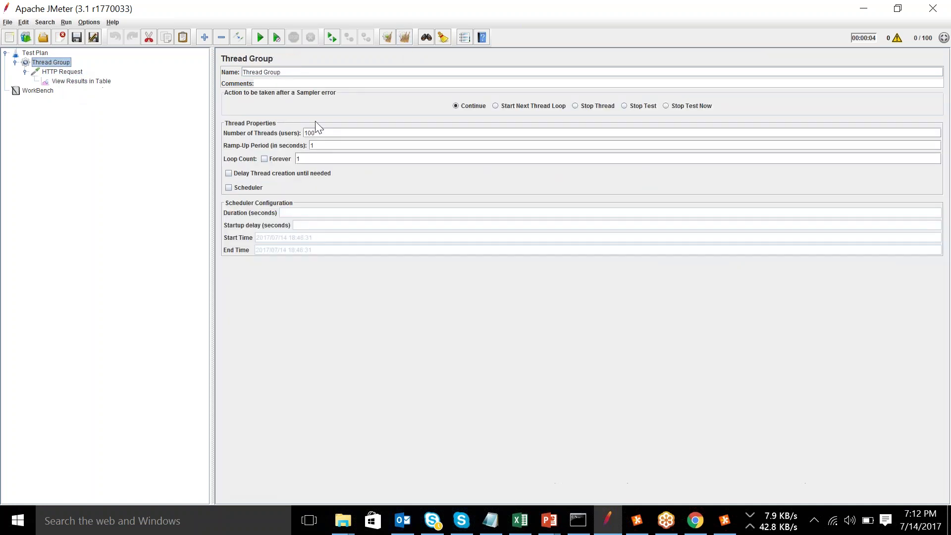
click(340, 134)
text(50)
Step: Run the test plan without saving it, and switch to YourKit Java Profiler to view the performance charts
click(260, 37)
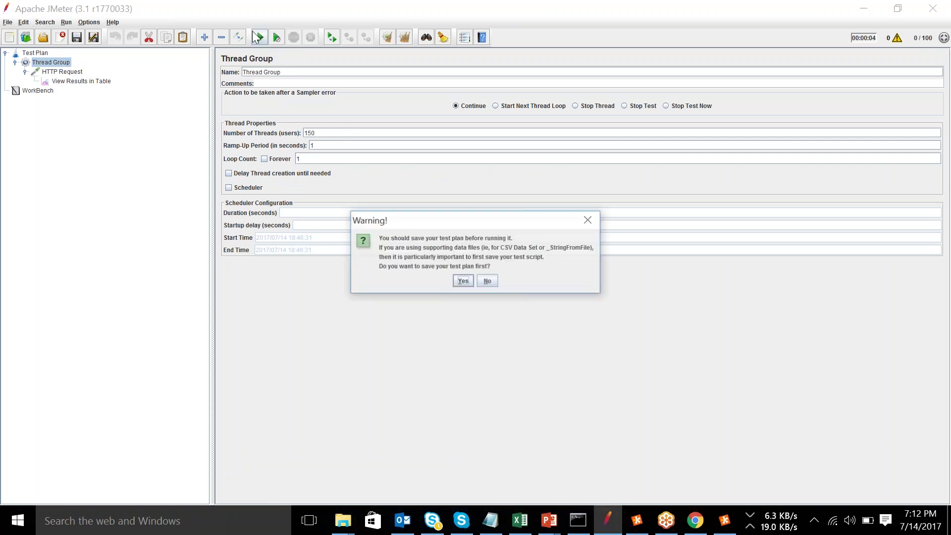
click(484, 280)
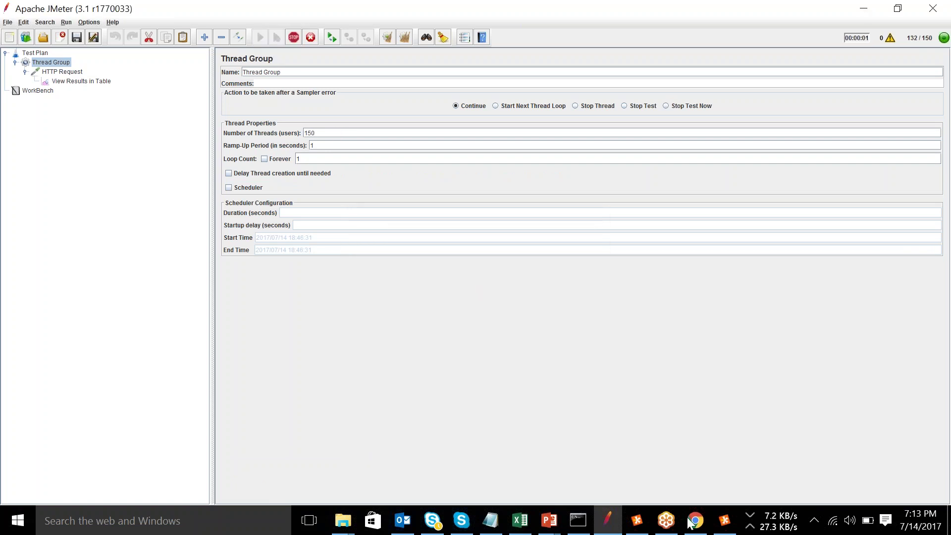
click(721, 525)
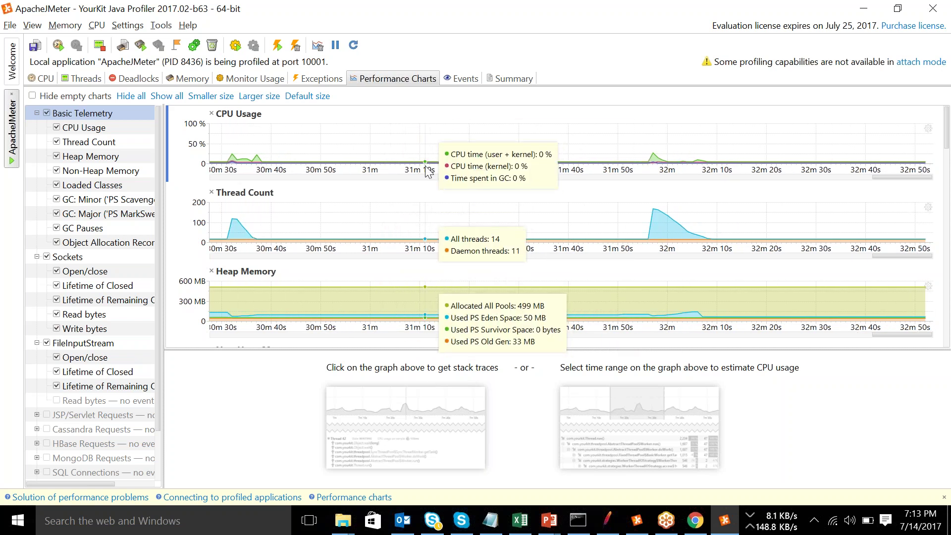
Step: Open Notepad and write the first line "google server ---- millions hitting this serverr"
click(200, 509)
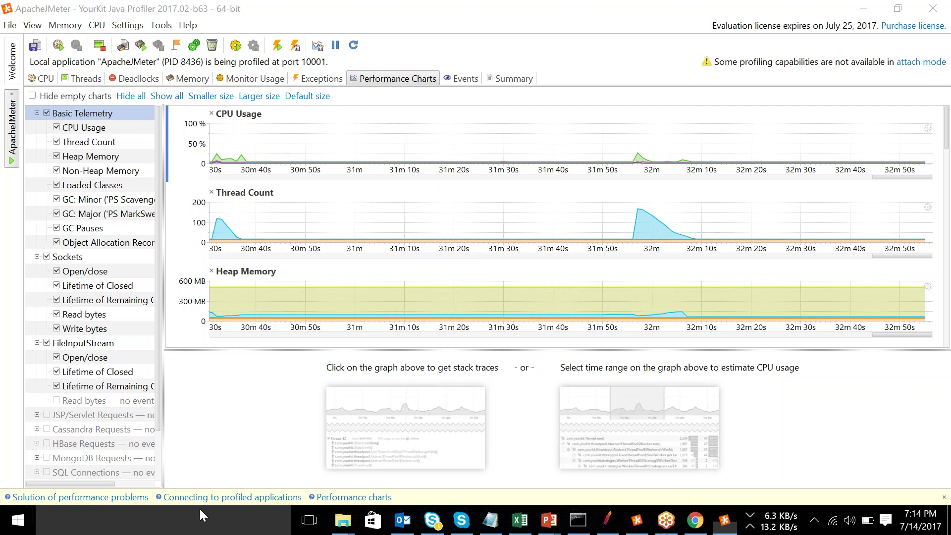
text(notead)
key(Return)
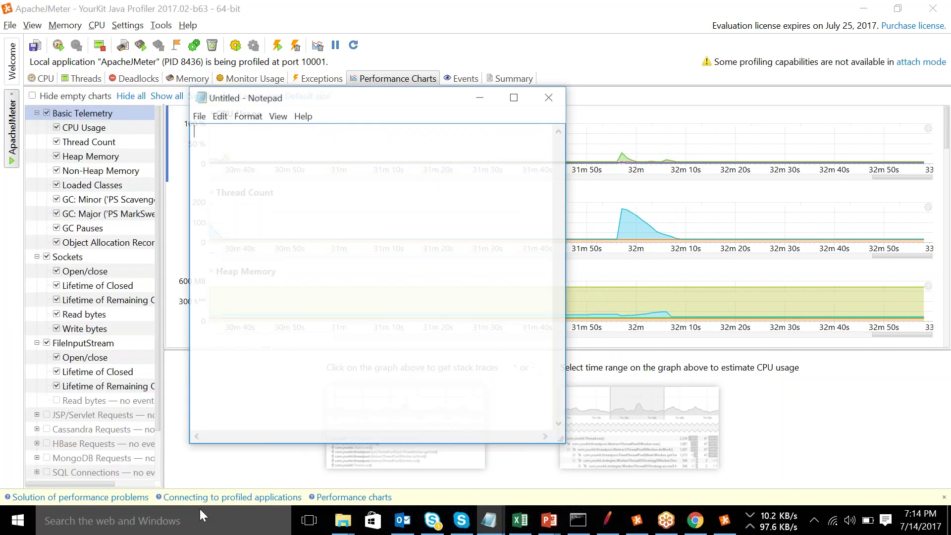
text(googl)
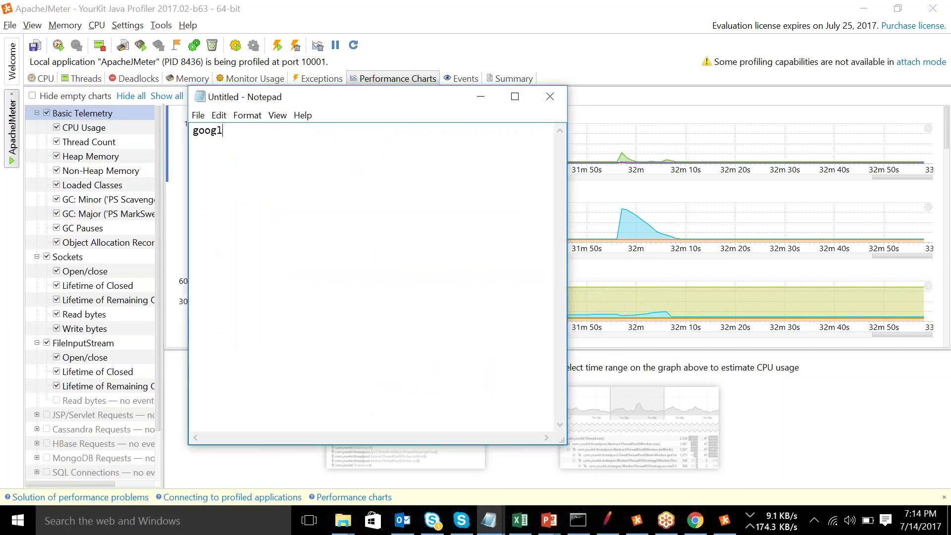
text(e server ---- )
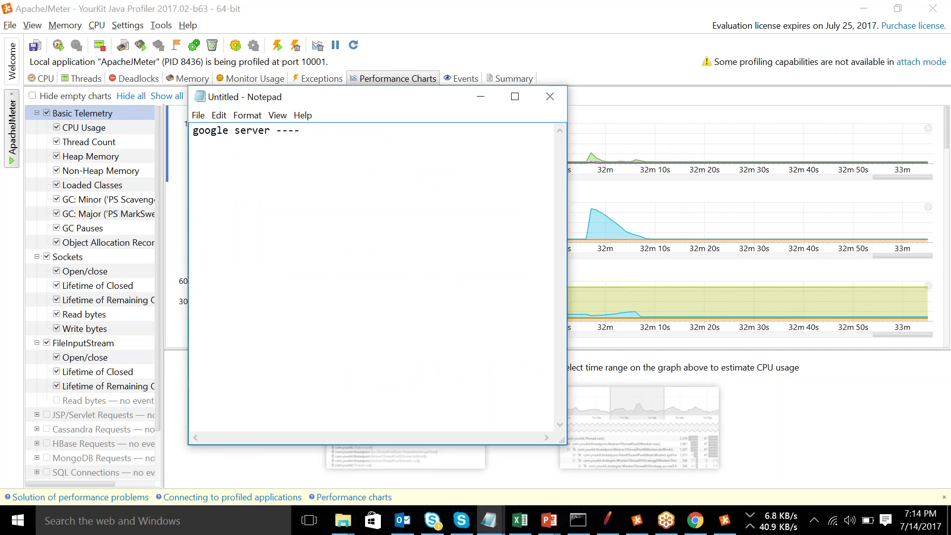
text(milluion)
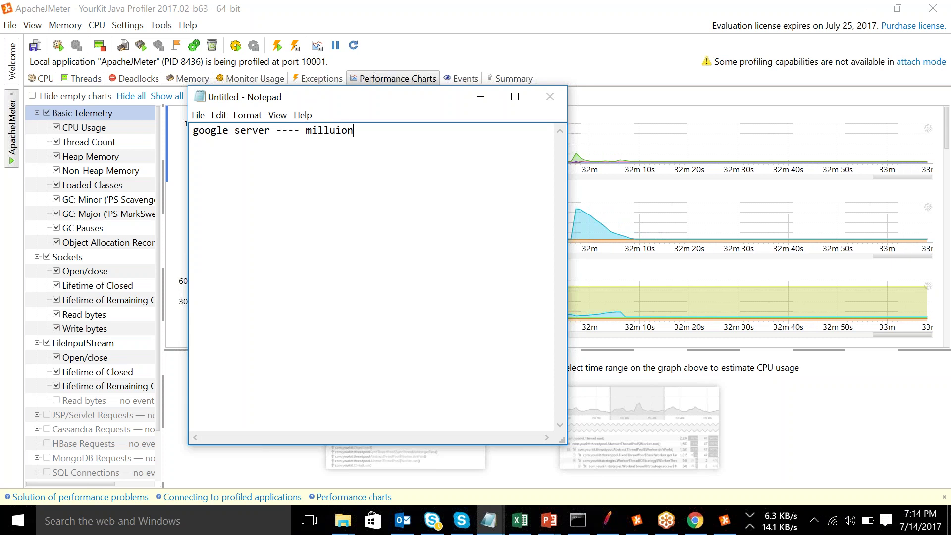
key(BackSpace)
key(BackSpace)
key(BackSpace)
key(BackSpace)
text(ions )
text(---)
text(h)
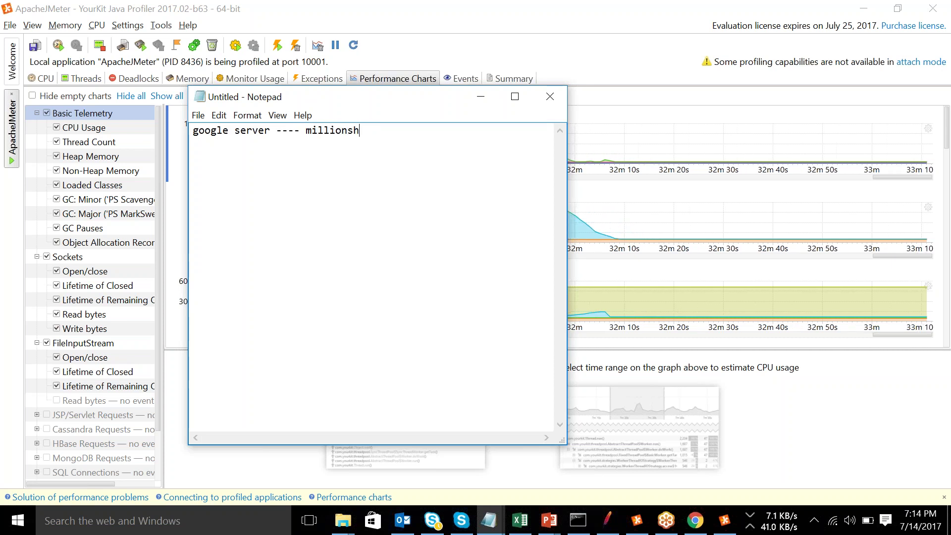
text(hitting this serverr)
Step: Leave two blank lines in the note and add the line "server is repoding ---"
key(Return)
key(Return)
key(Return)
text(server is reposnidng)
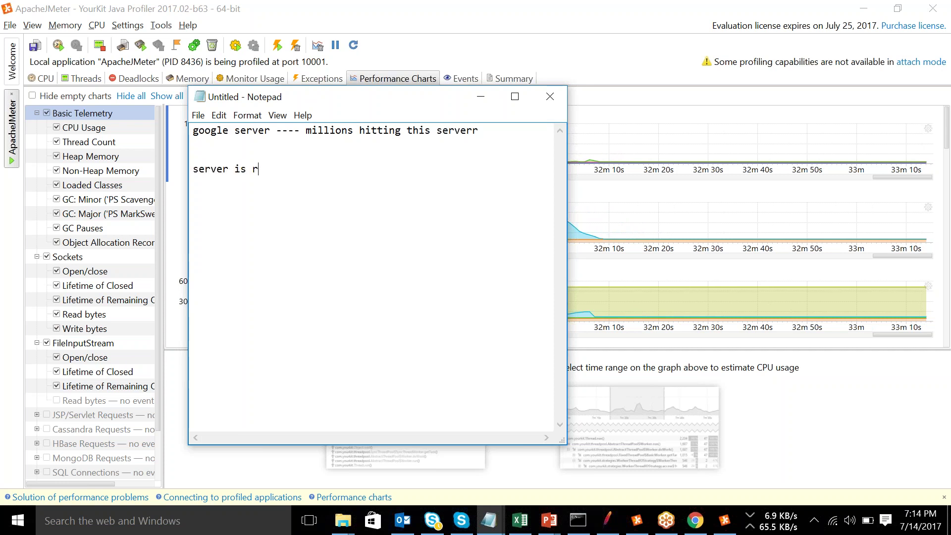
key(BackSpace)
key(BackSpace)
key(BackSpace)
key(BackSpace)
key(BackSpace)
key(BackSpace)
text(ding ---)
key(Return)
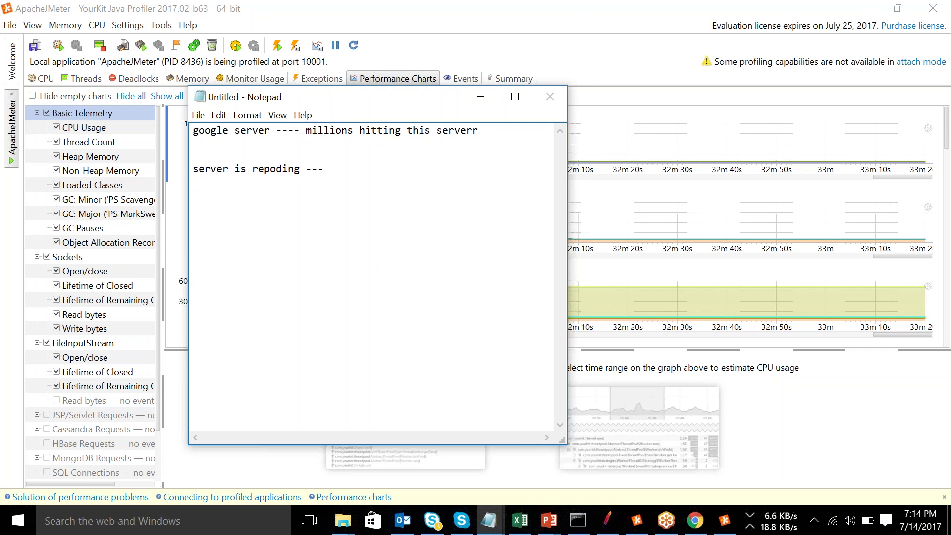
Step: Add the lines "Sever machine and run this java profiler" and "you can see" to the note, separated by blank lines
text(Sever machine )
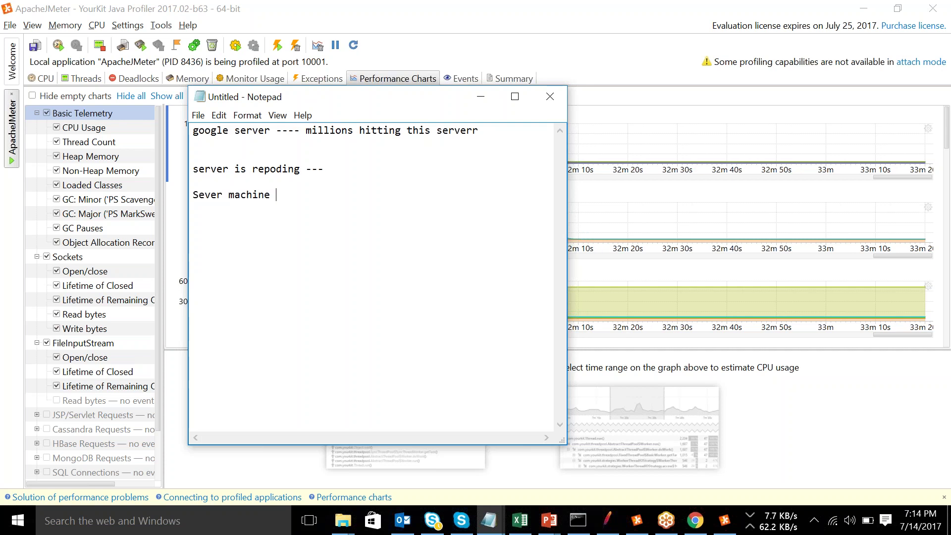
text(and run this java profiler)
key(Return)
key(Return)
text(you can see C)
text(P)
key(BackSpace)
key(BackSpace)
key(Return)
key(Return)
Step: End the note with two consecutive lines reading "CpU usage" and "Heap Memory."
text(CUP)
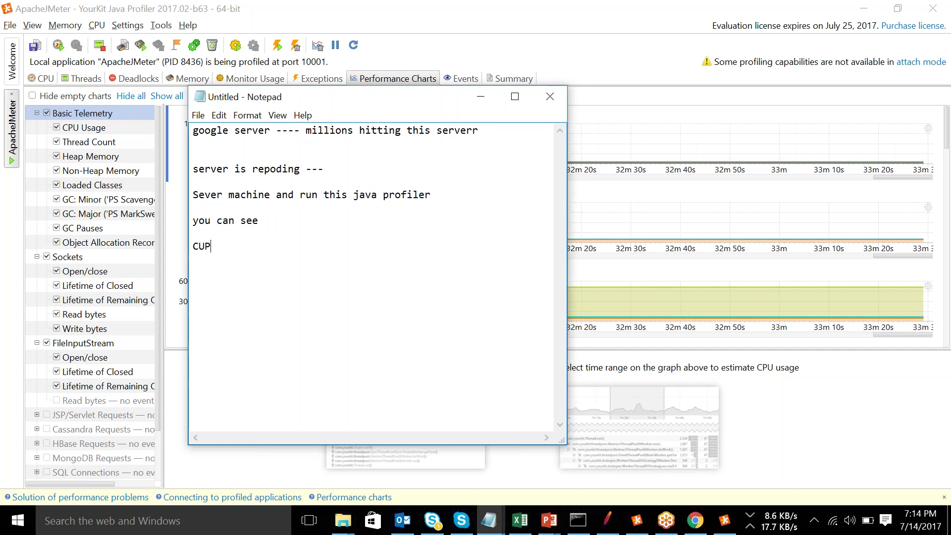
key(BackSpace)
key(BackSpace)
text(pU usage)
key(Return)
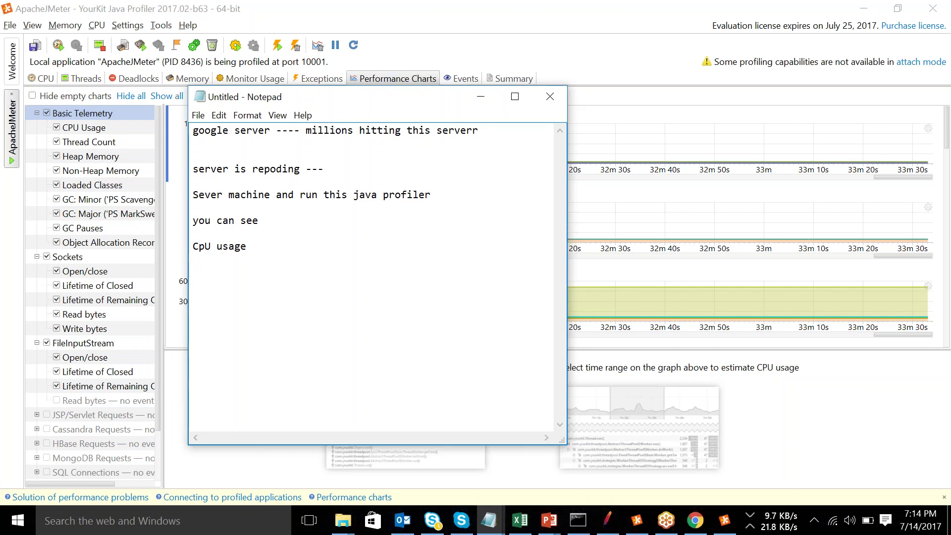
text(Heap Me)
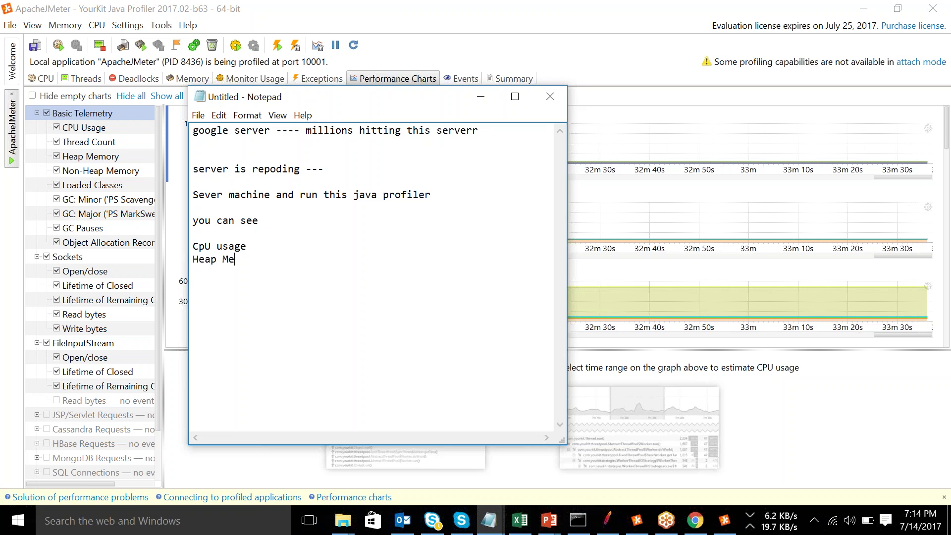
text(motry)
key(BackSpace)
key(BackSpace)
key(BackSpace)
text(ry.)
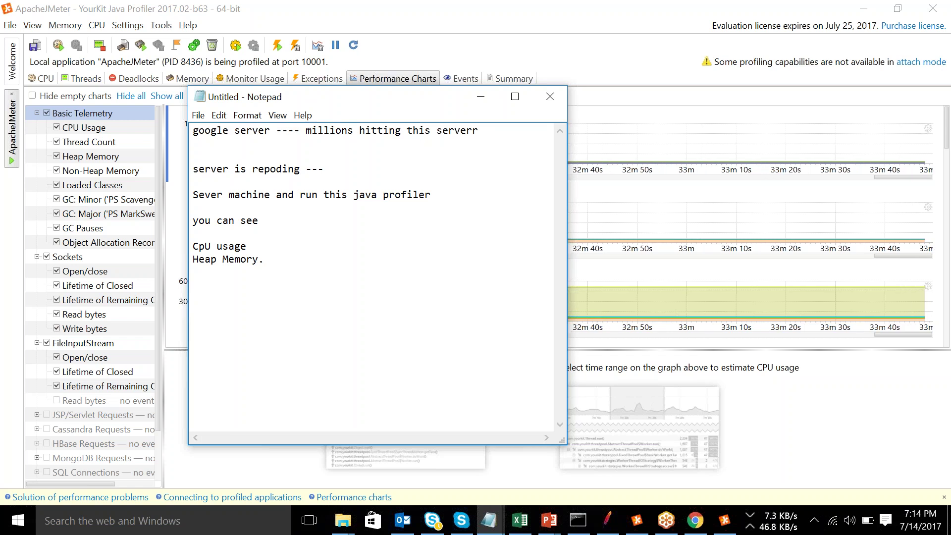
Step: Minimize Notepad and close the ApacheJMeter profiling session in YourKit Java Profiler
click(481, 97)
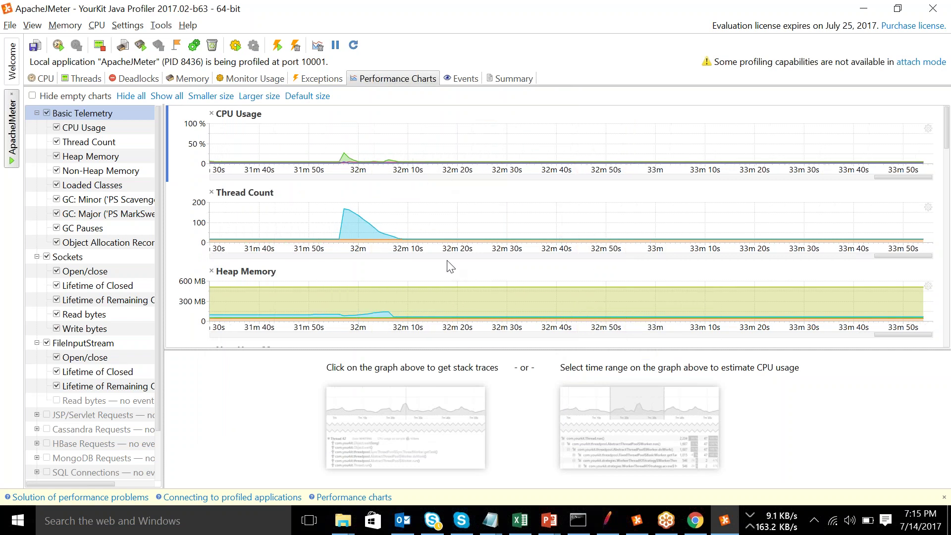
mouse_move(354, 163)
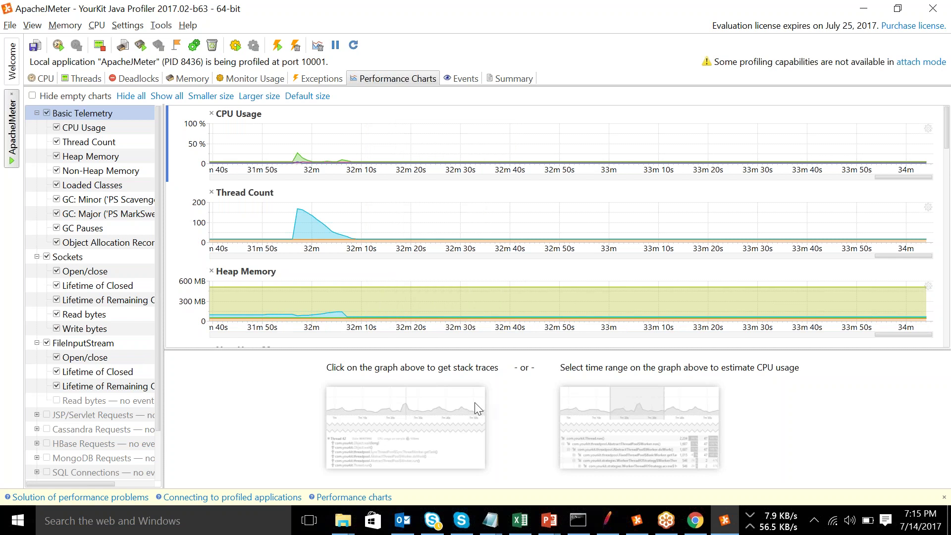
click(10, 25)
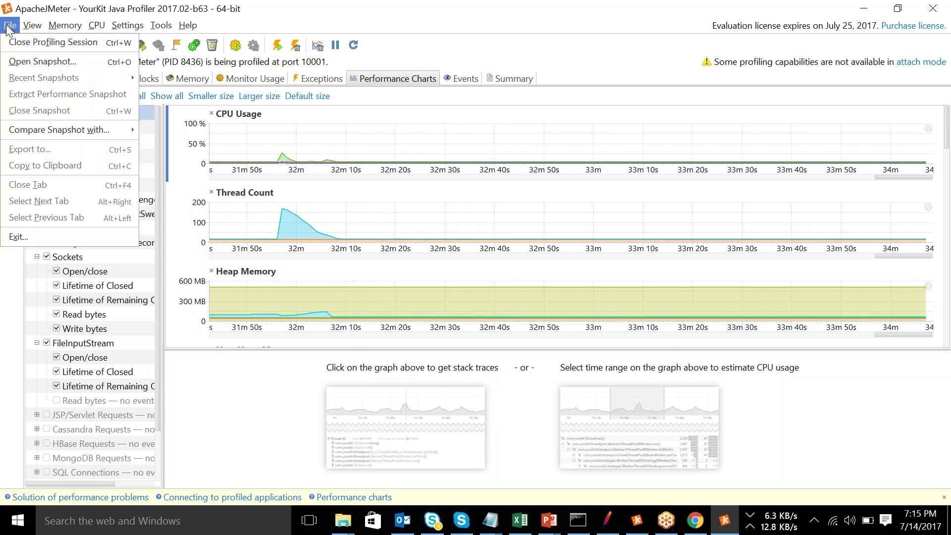
click(22, 42)
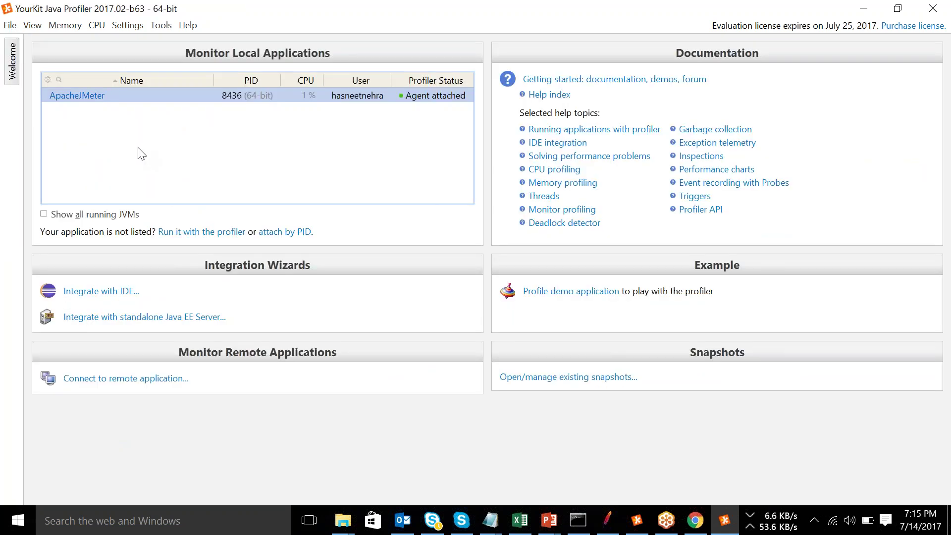
Step: Launch Eclipse as another Java application to profile
click(241, 528)
text(eclipse)
key(Return)
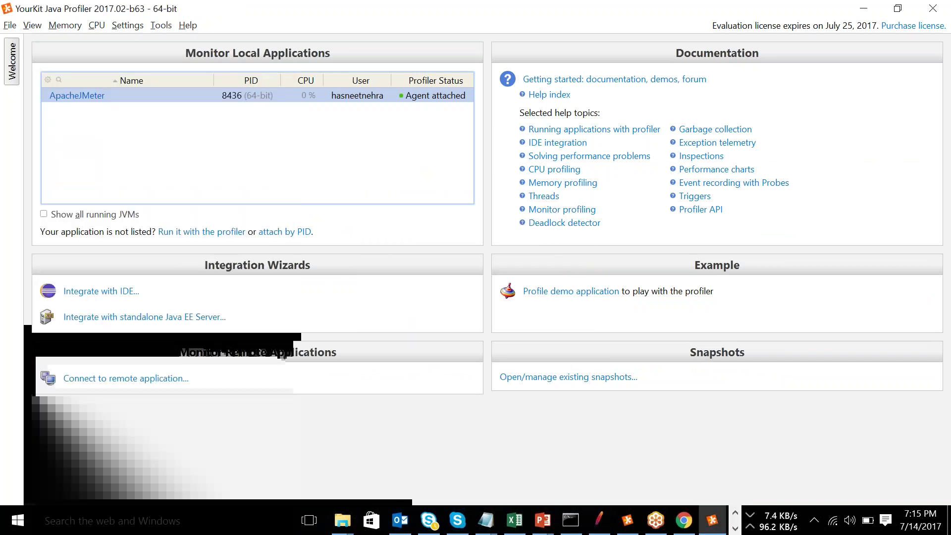
click(563, 310)
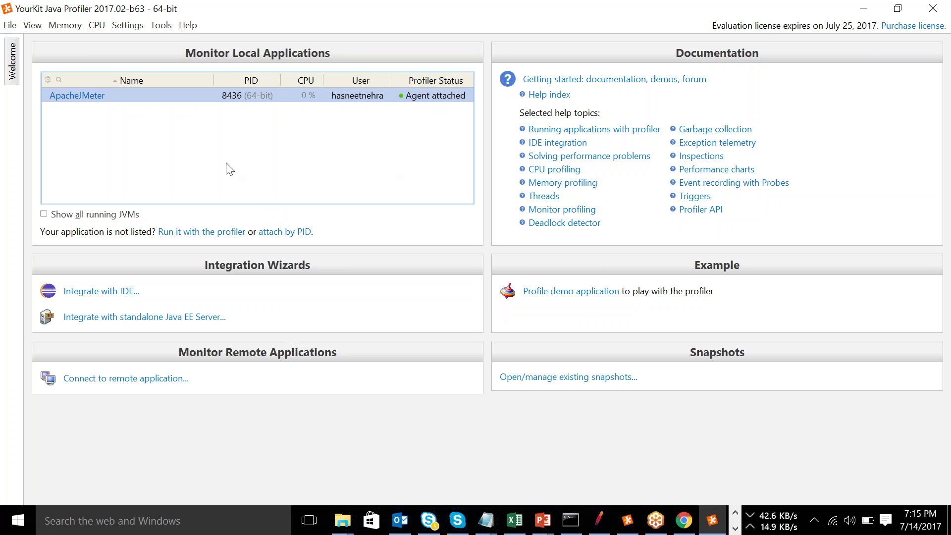
Step: Show all running JVMs and attach the profiler to the eclipse.exe application with the default startup options
click(45, 215)
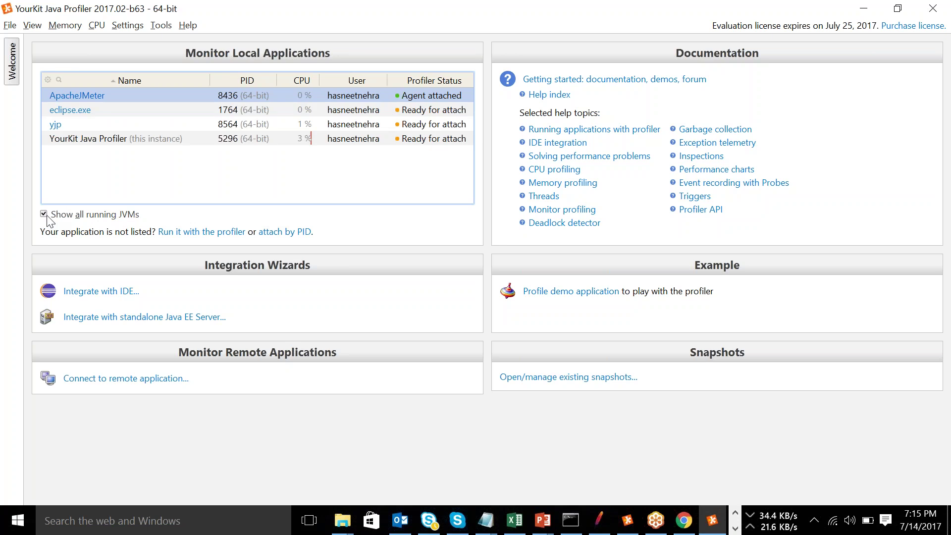
click(146, 109)
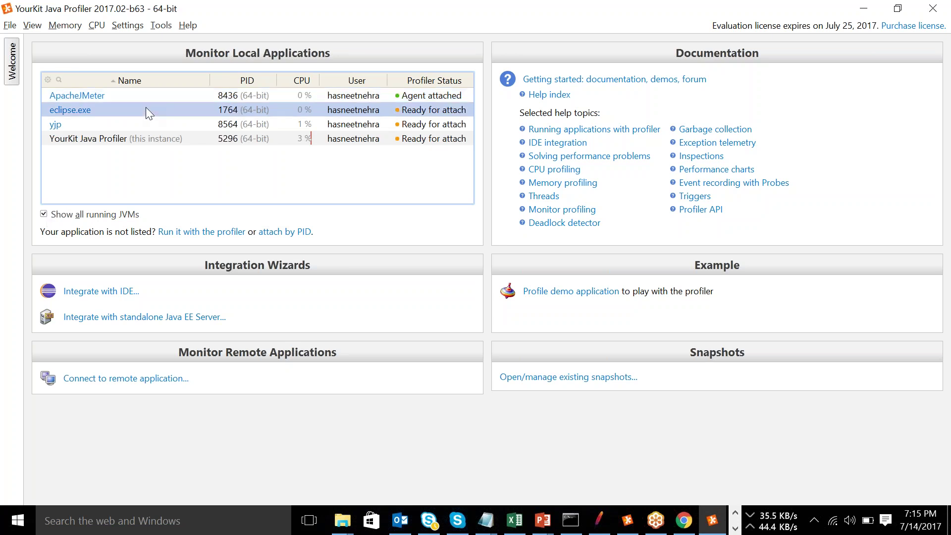
right_click(426, 111)
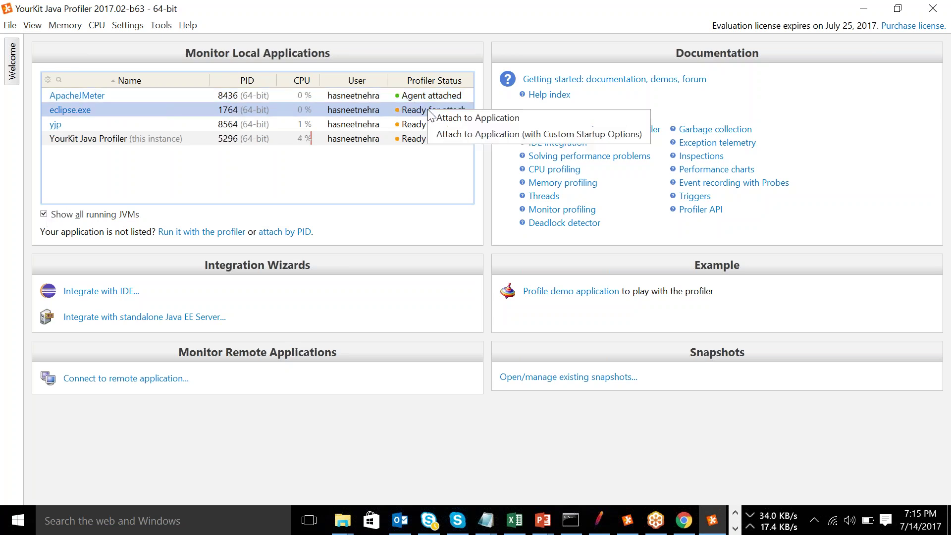
click(457, 117)
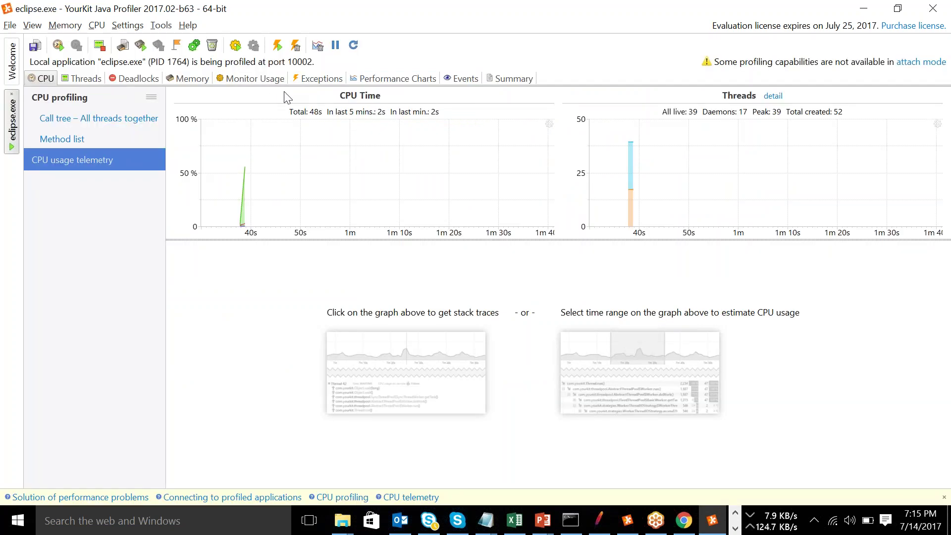
Step: Open the performance charts for eclipse.exe and examine its CPU usage, thread count and heap memory
click(390, 79)
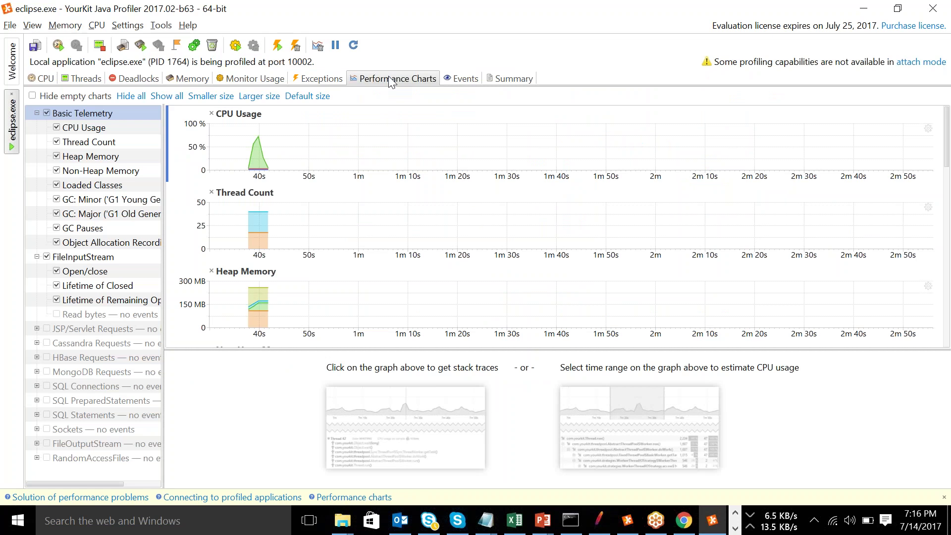
mouse_move(264, 152)
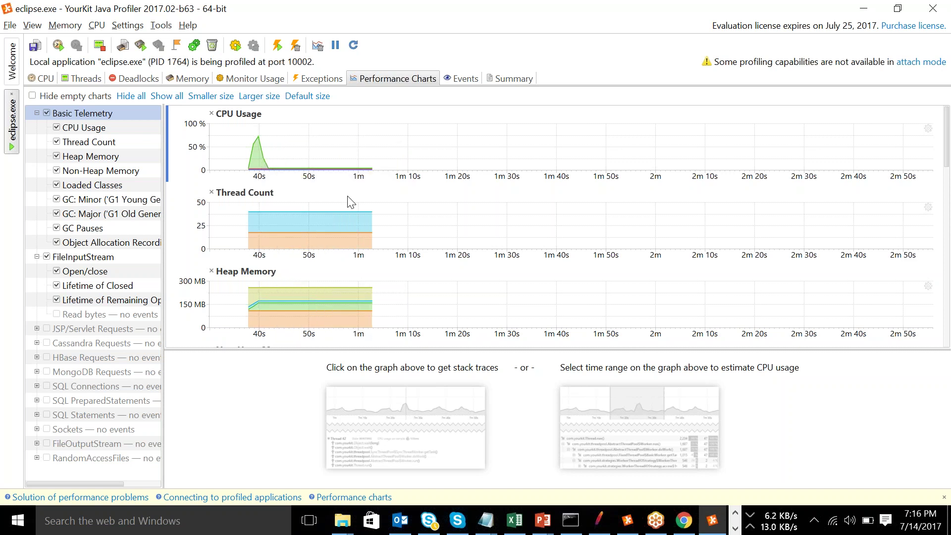
mouse_move(274, 231)
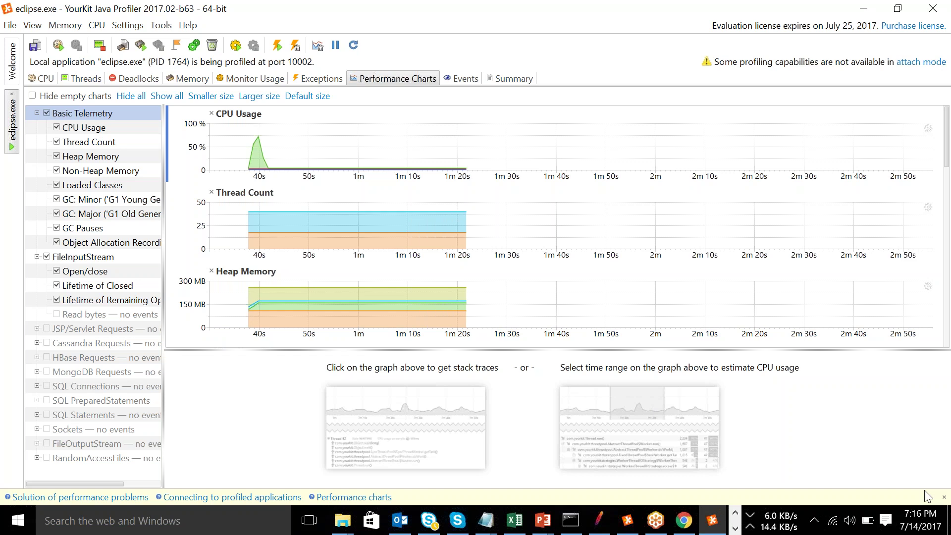
Step: Switch to Apache JMeter and review the 150-thread run's samples in View Results in Table
click(599, 520)
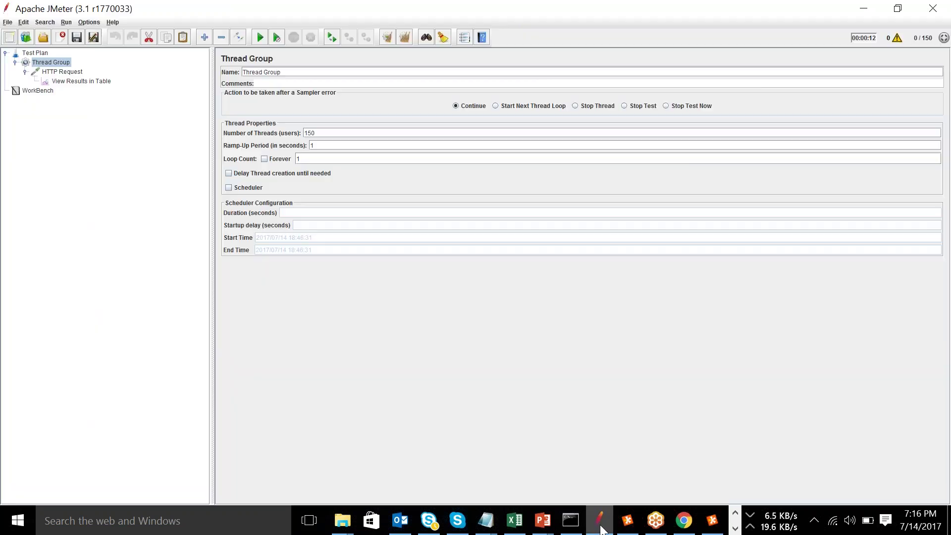
click(92, 83)
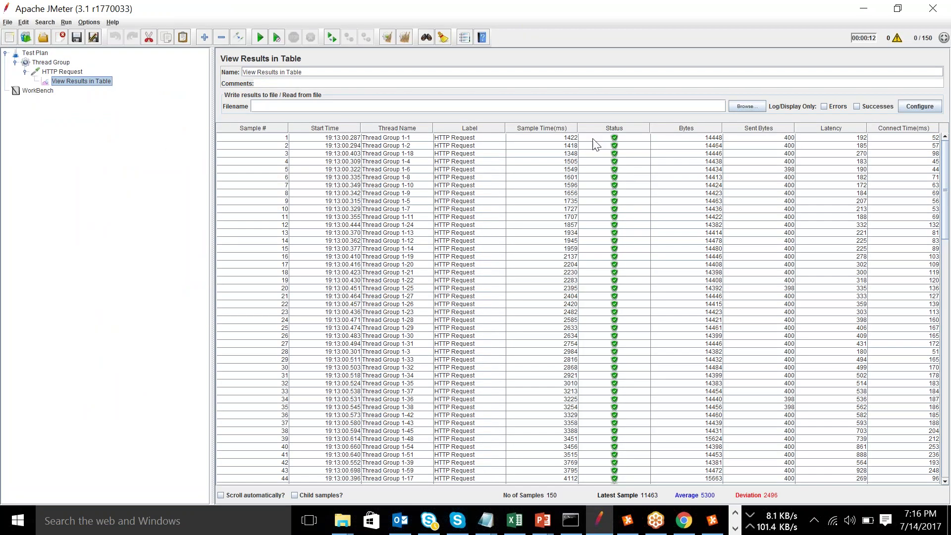